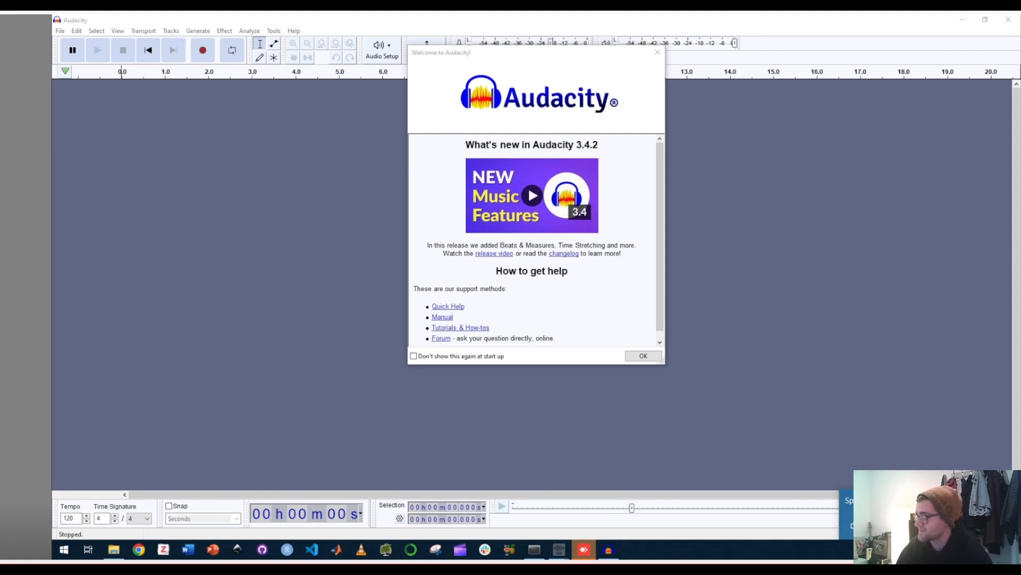
# Dismiss the welcome message and open T002_PAH_ch1T2021-10-08_19-51-45_0000945.wav from the ch1_z4 folder.
pyautogui.click(644, 356)
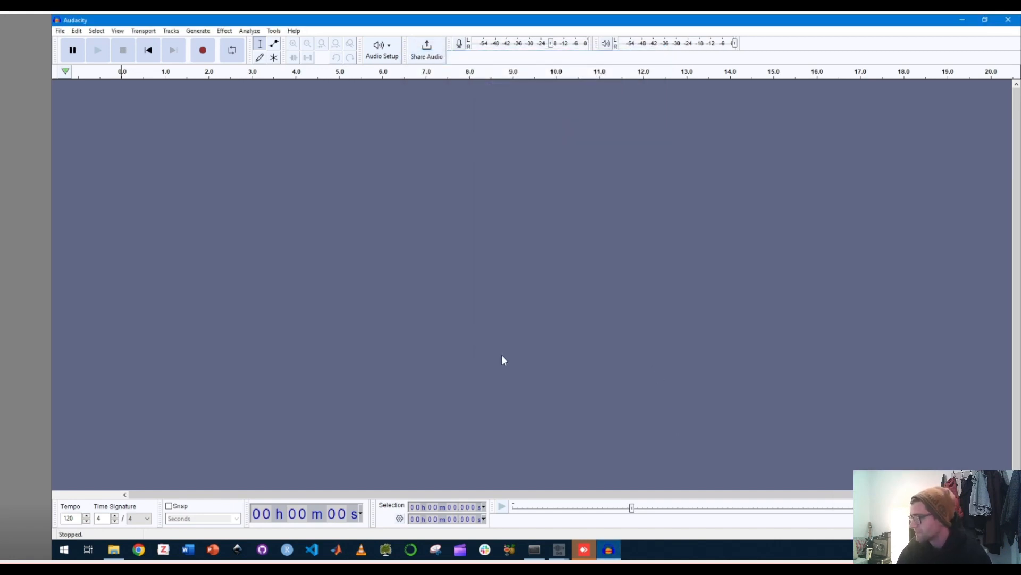
pyautogui.click(60, 31)
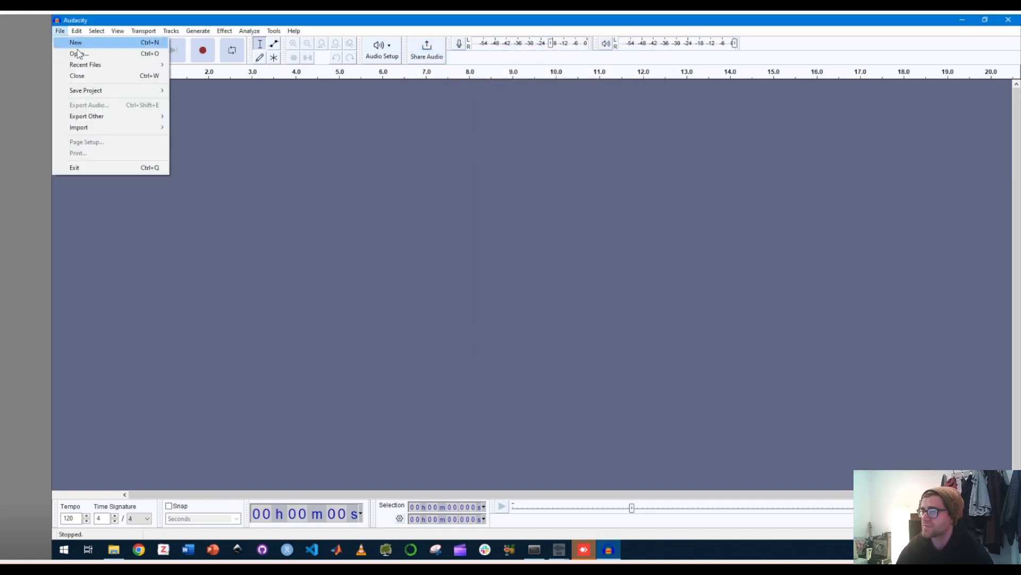
pyautogui.click(74, 53)
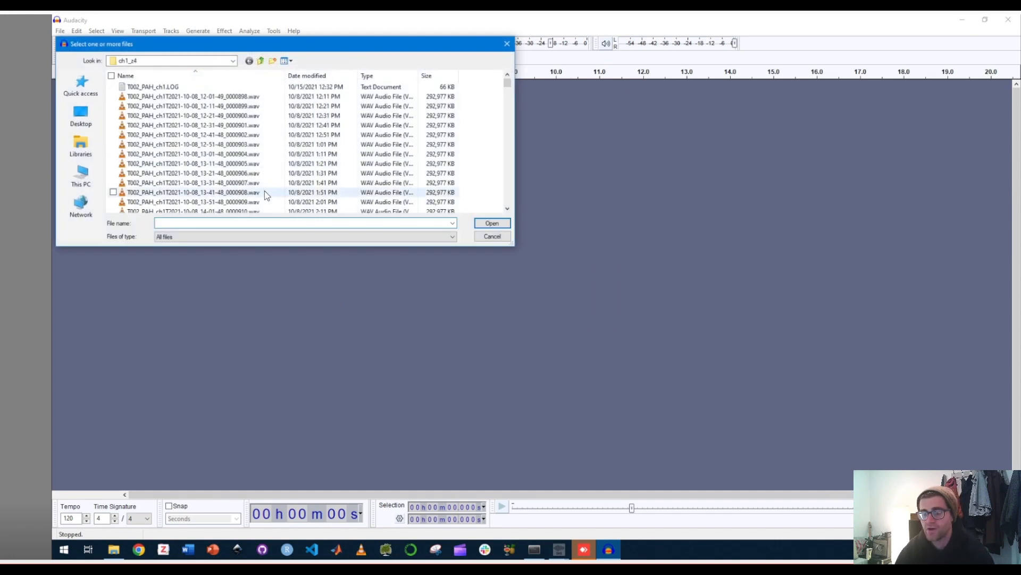
pyautogui.scroll(-7, 264, 190)
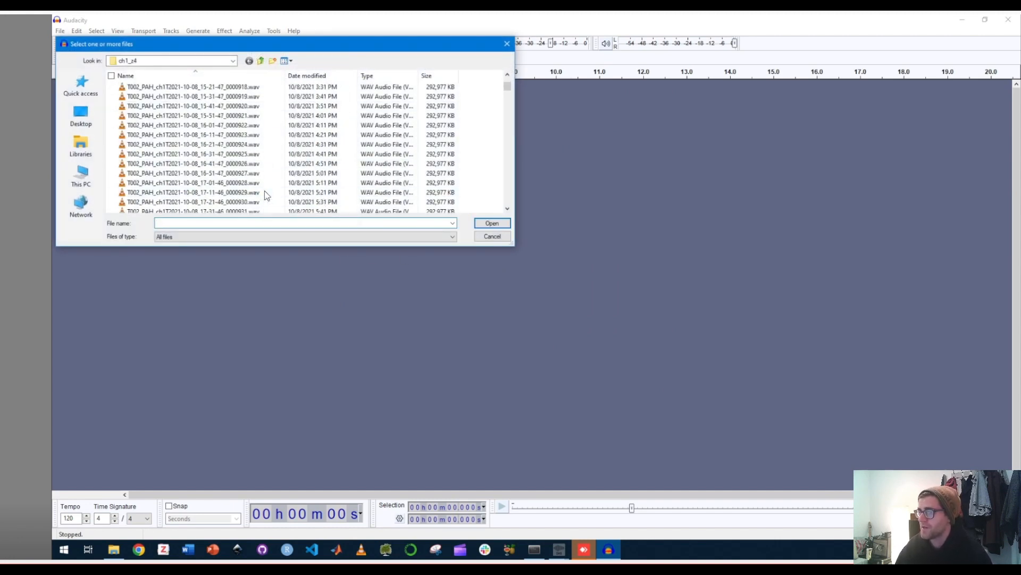
pyautogui.scroll(-7, 264, 190)
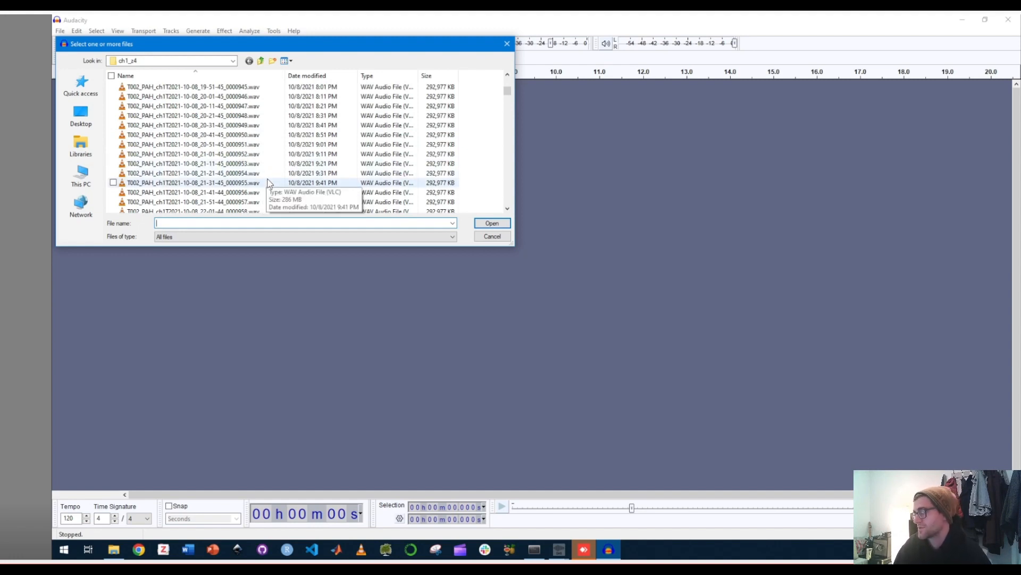
pyautogui.scroll(2, 256, 149)
pyautogui.doubleClick(255, 144)
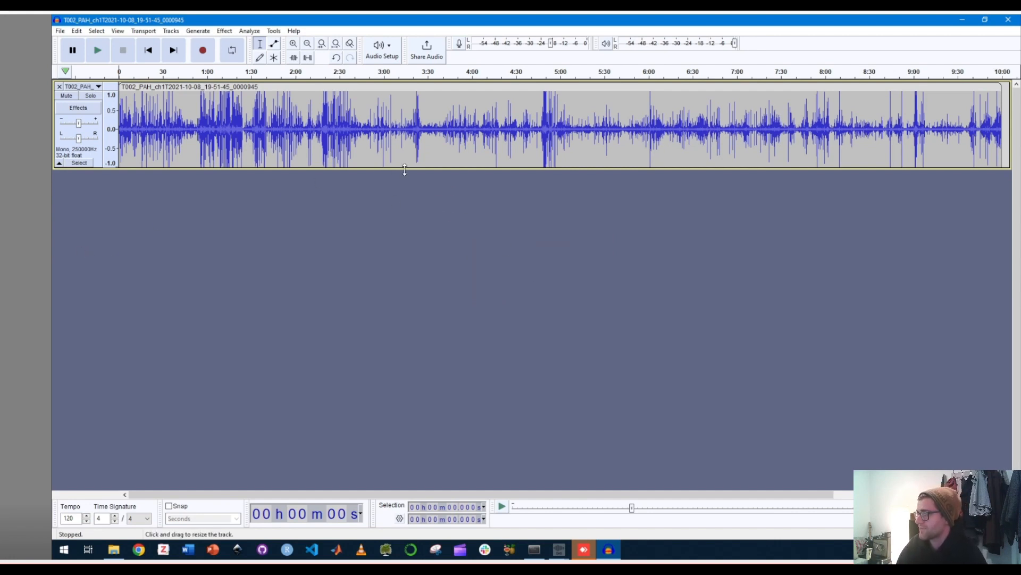
# Make the audio track taller and switch its display from waveform to spectrogram.
pyautogui.moveTo(405, 169); pyautogui.dragTo(395, 317)
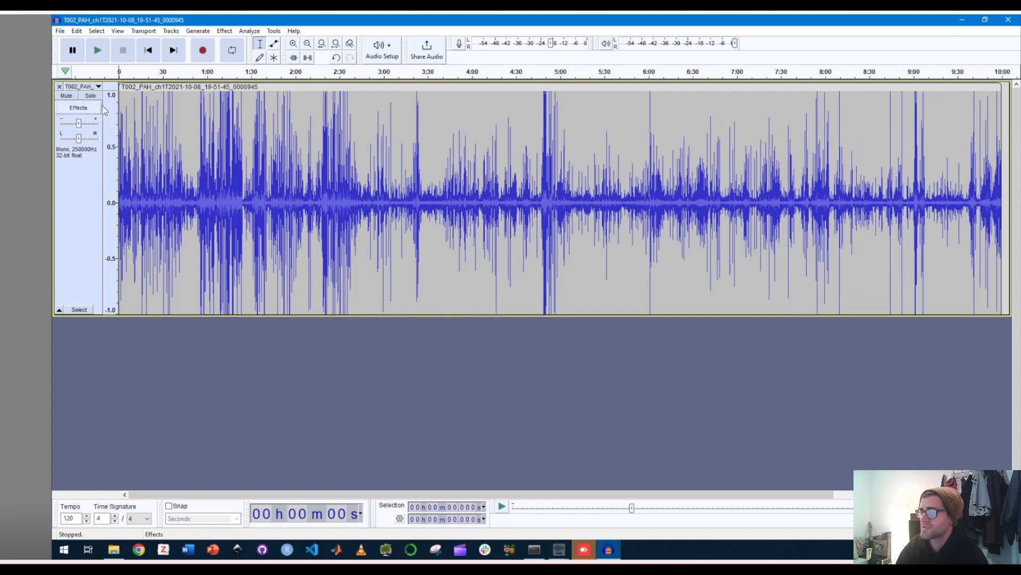
pyautogui.click(90, 89)
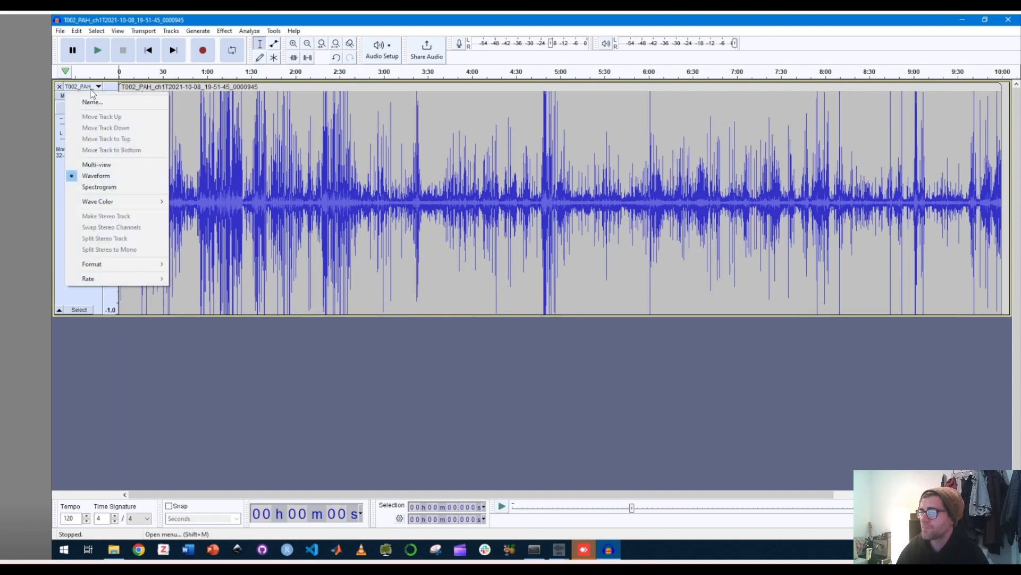
pyautogui.click(107, 187)
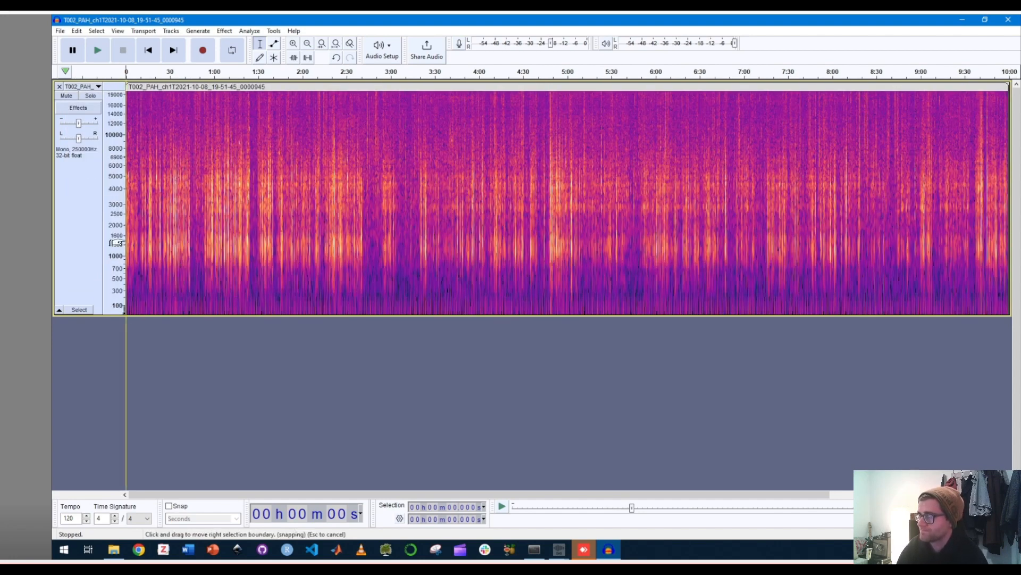
# Set the spectrogram's frequency scale to Linear and make the track slightly taller.
pyautogui.rightClick(117, 176)
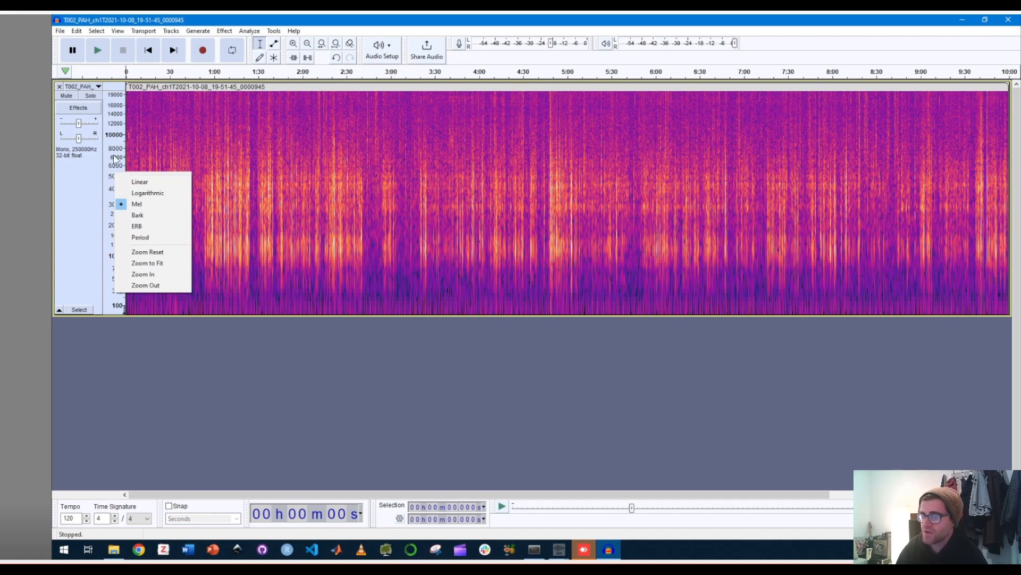
pyautogui.click(98, 175)
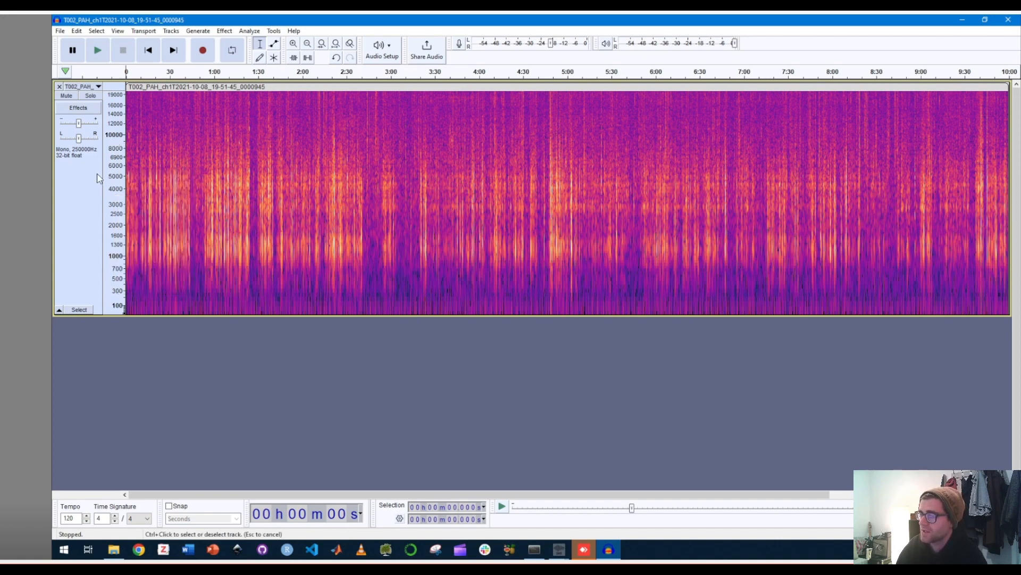
pyautogui.rightClick(116, 182)
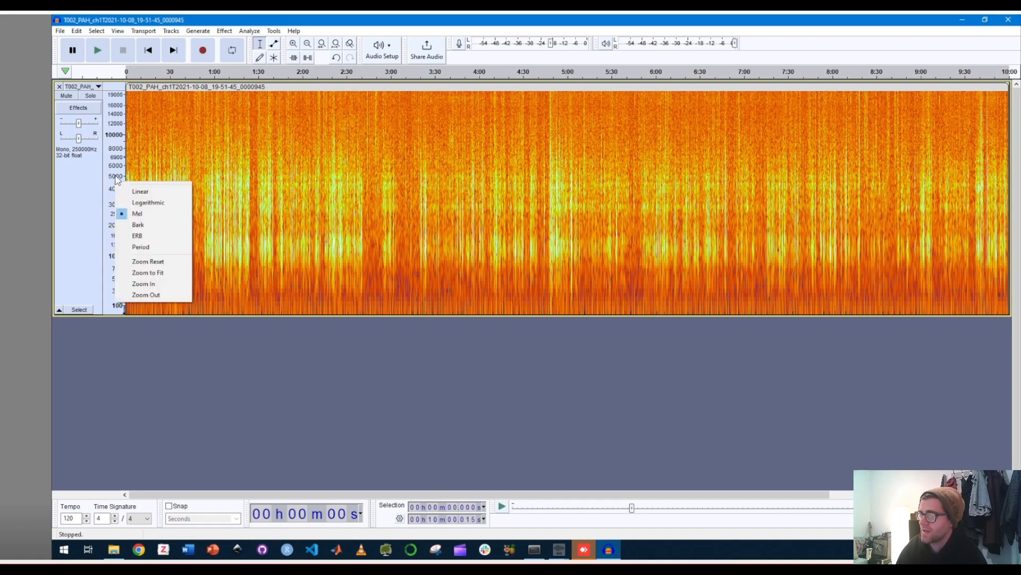
pyautogui.click(143, 194)
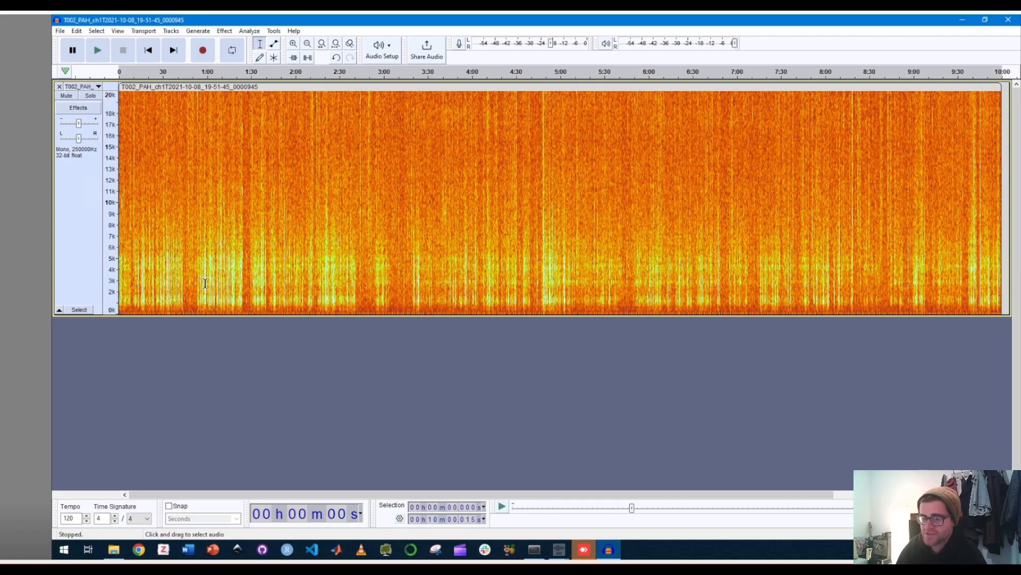
pyautogui.moveTo(279, 315); pyautogui.dragTo(281, 351)
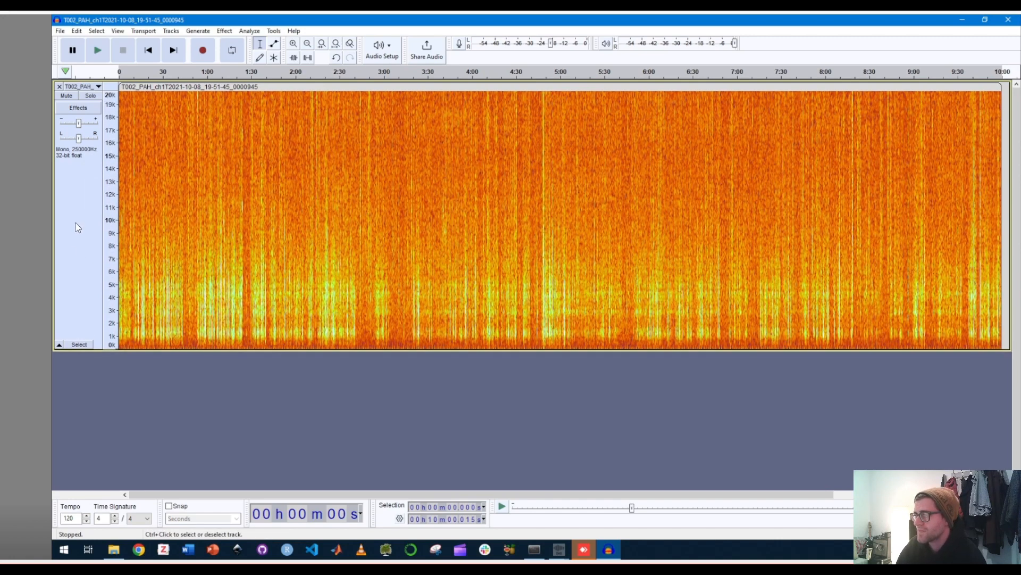
pyautogui.rightClick(110, 181)
pyautogui.press('Escape')
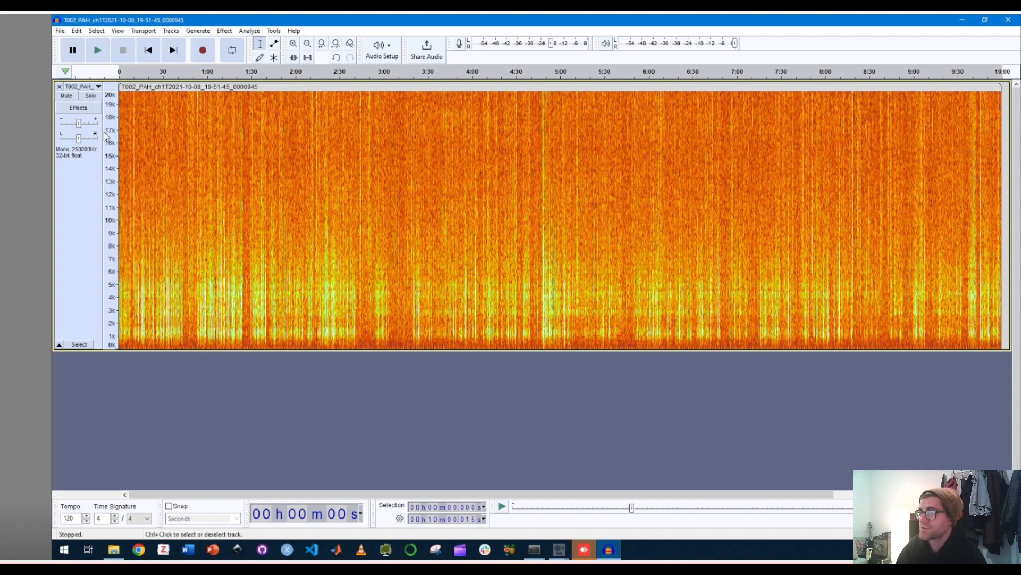
# In the track's spectrogram settings, keep the Linear scale and set the maximum frequency to 125000 Hz.
pyautogui.click(98, 86)
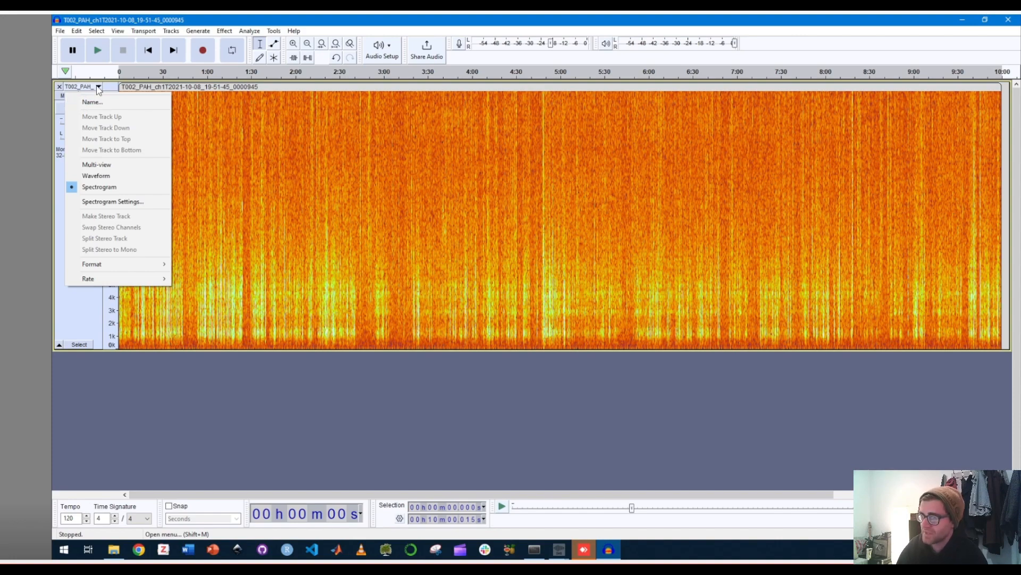
pyautogui.click(113, 202)
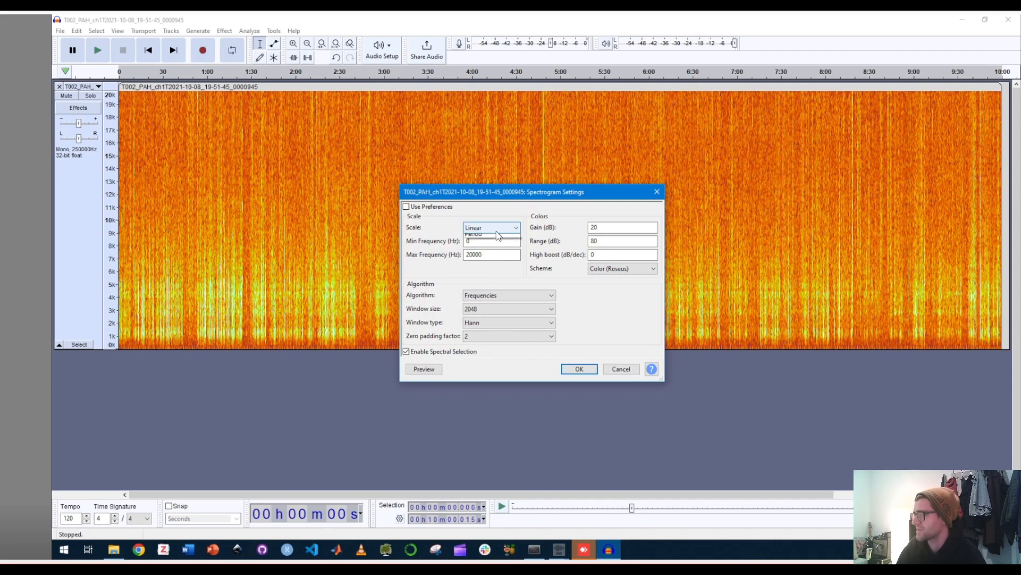
pyautogui.click(498, 234)
pyautogui.click(484, 250)
pyautogui.click(496, 230)
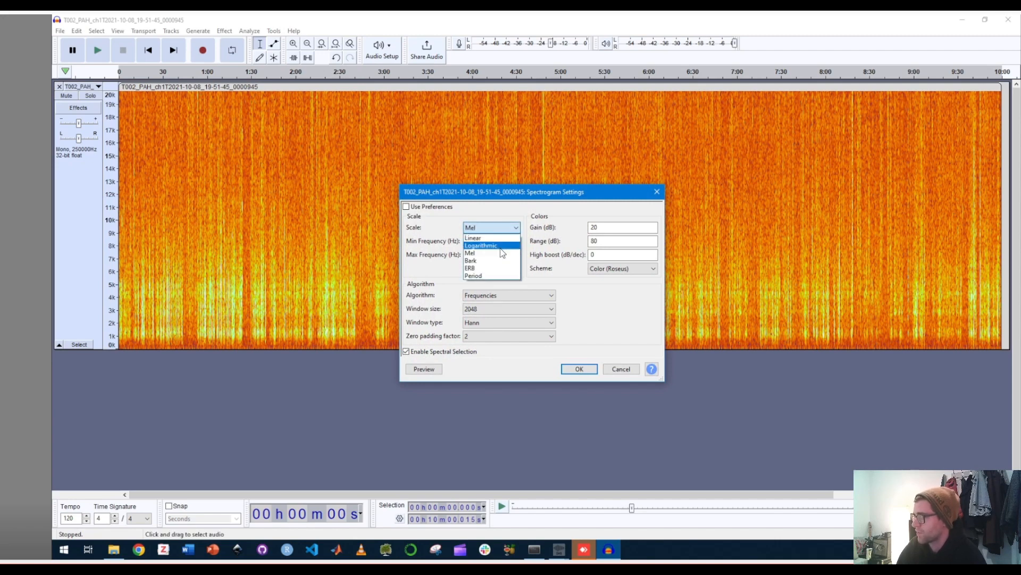
pyautogui.click(482, 237)
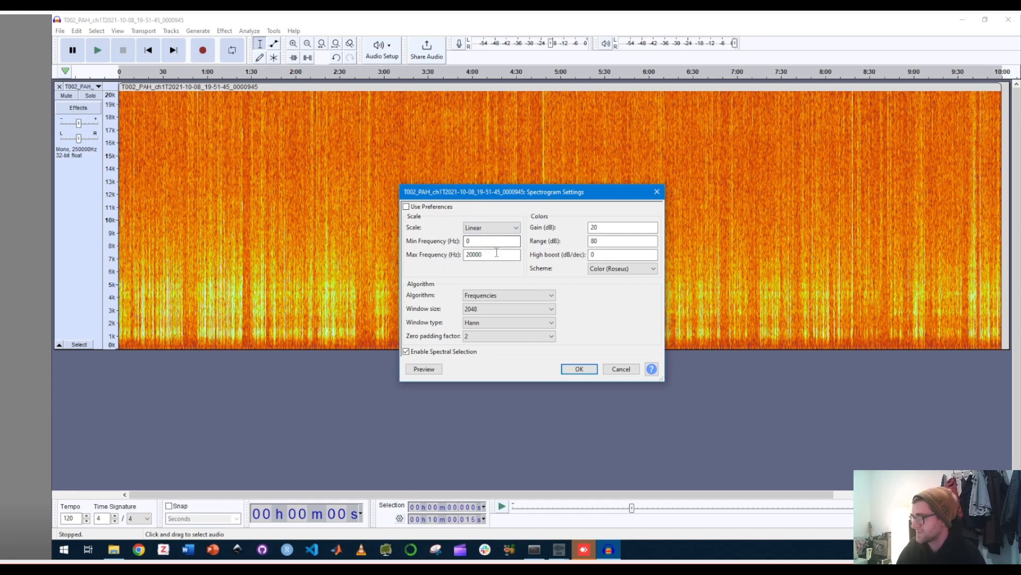
pyautogui.press('Tab')
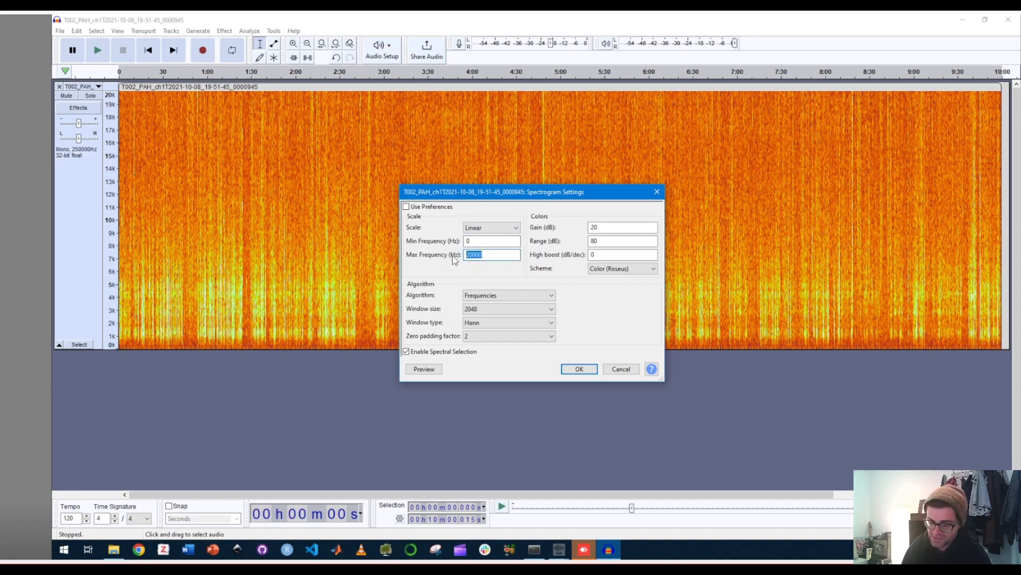
pyautogui.write('125')
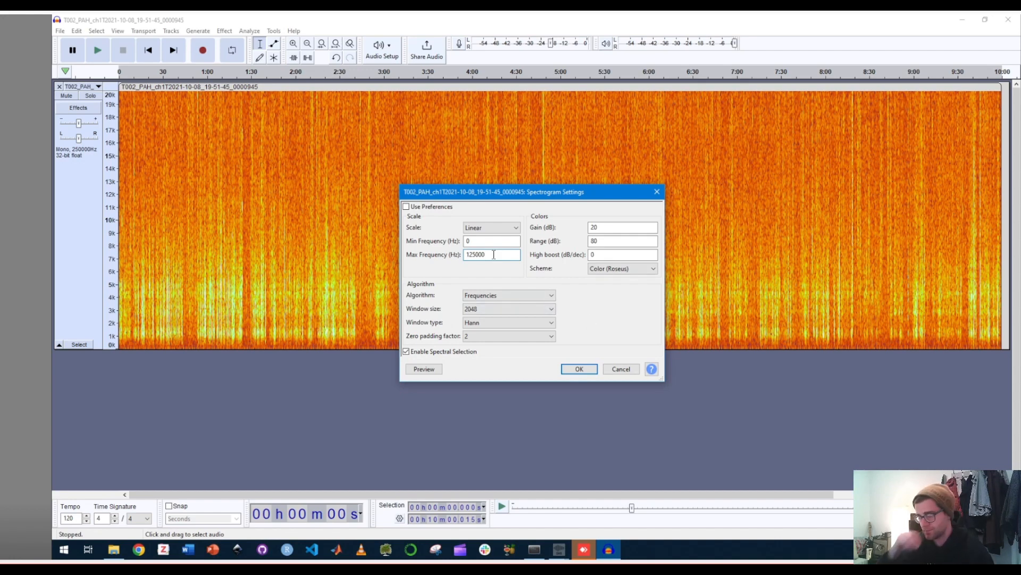
pyautogui.click(574, 372)
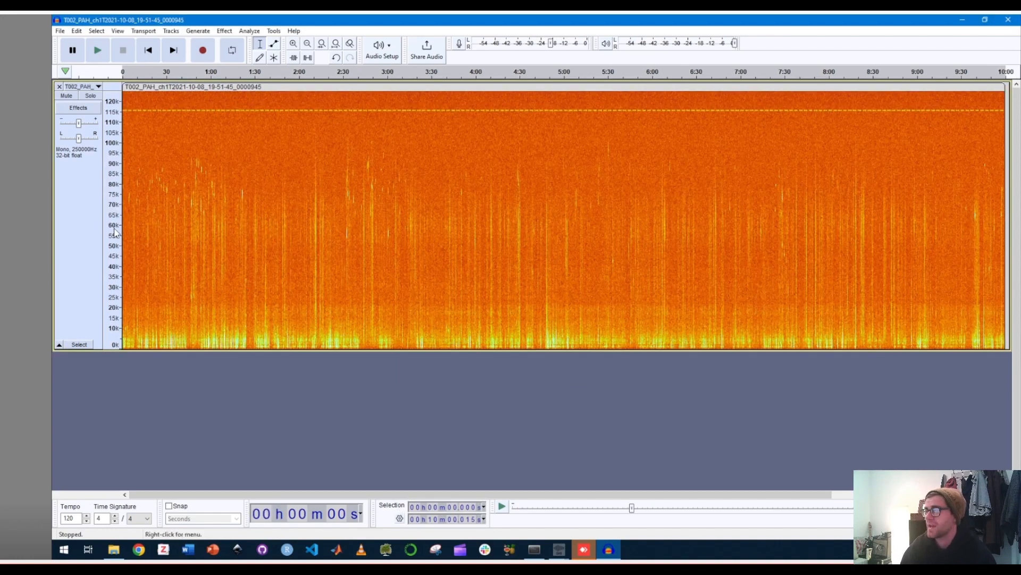
# Clear the full-track selection and place the cursor at about 2 min 25 s in the spectrogram.
pyautogui.click(222, 211)
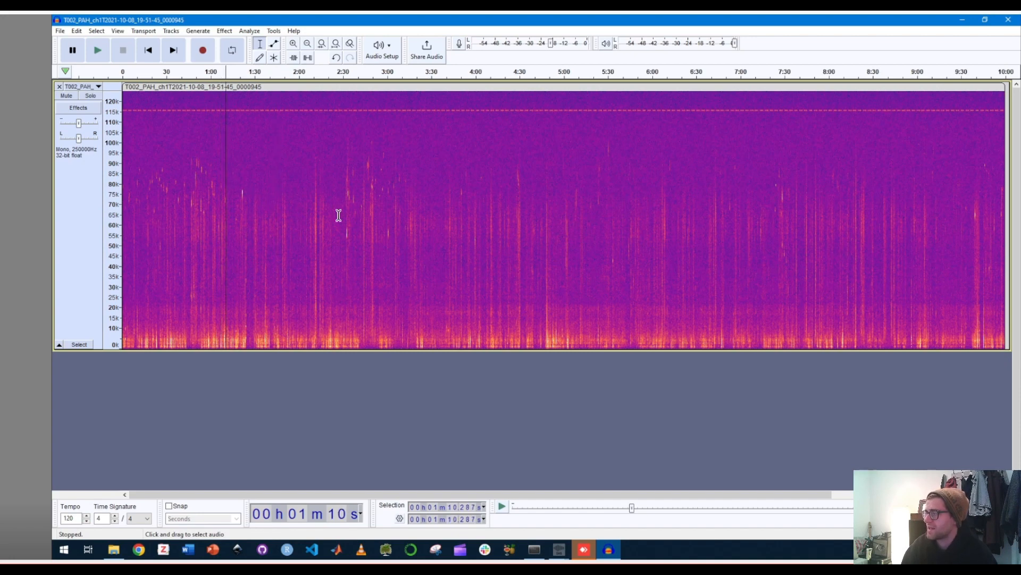
pyautogui.click(503, 218)
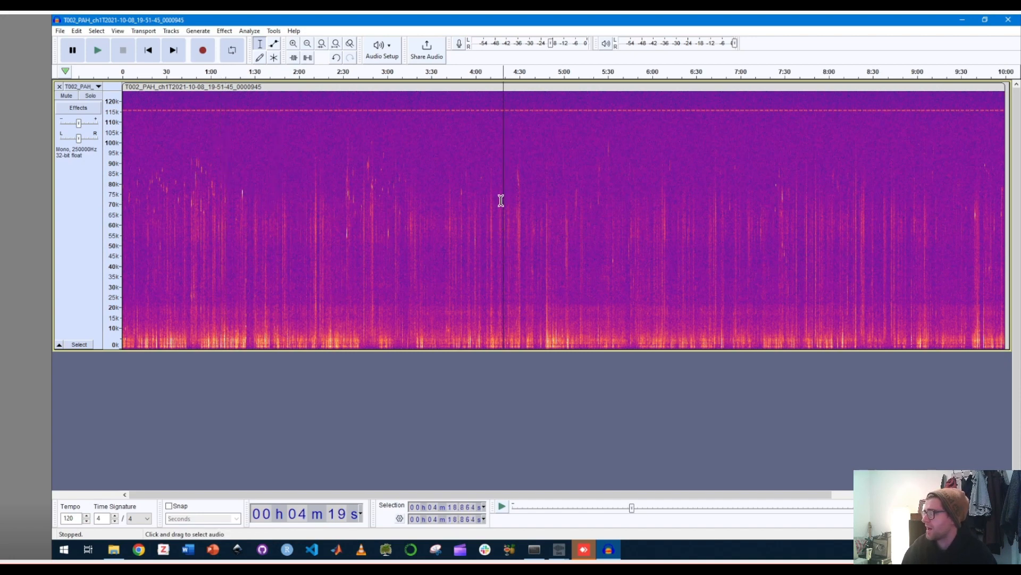
pyautogui.click(73, 217)
pyautogui.click(335, 207)
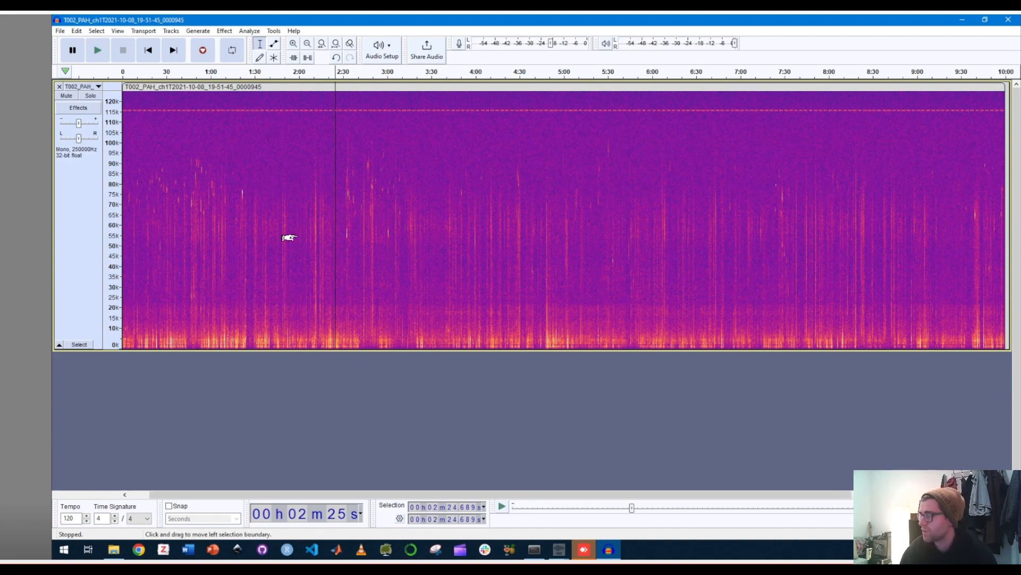
# Look through the ten-minute spectrogram from its beginning to its end and back.
pyautogui.hscroll(5, 287, 234)
pyautogui.hscroll(1, 288, 237)
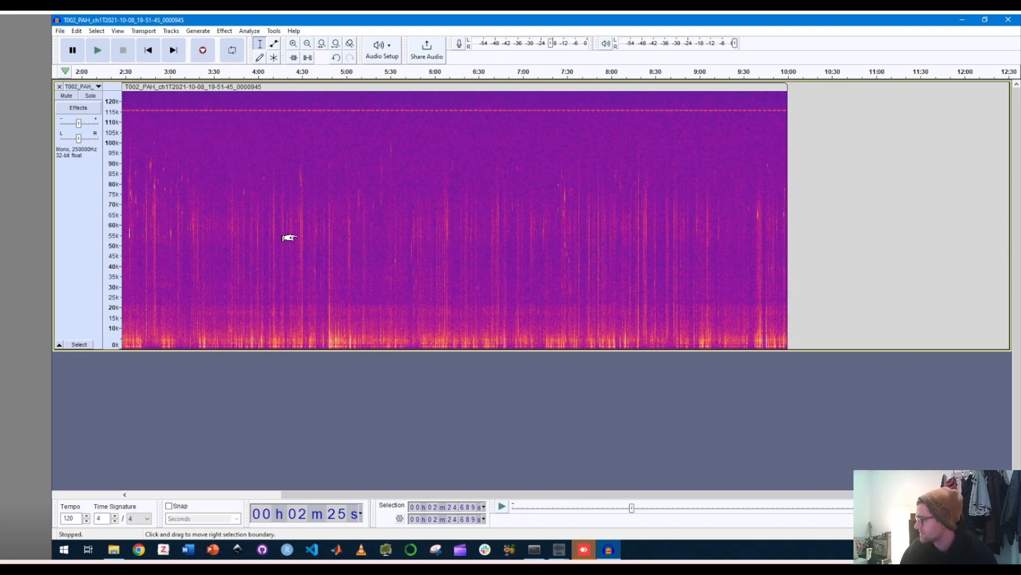
pyautogui.hscroll(-4, 298, 234)
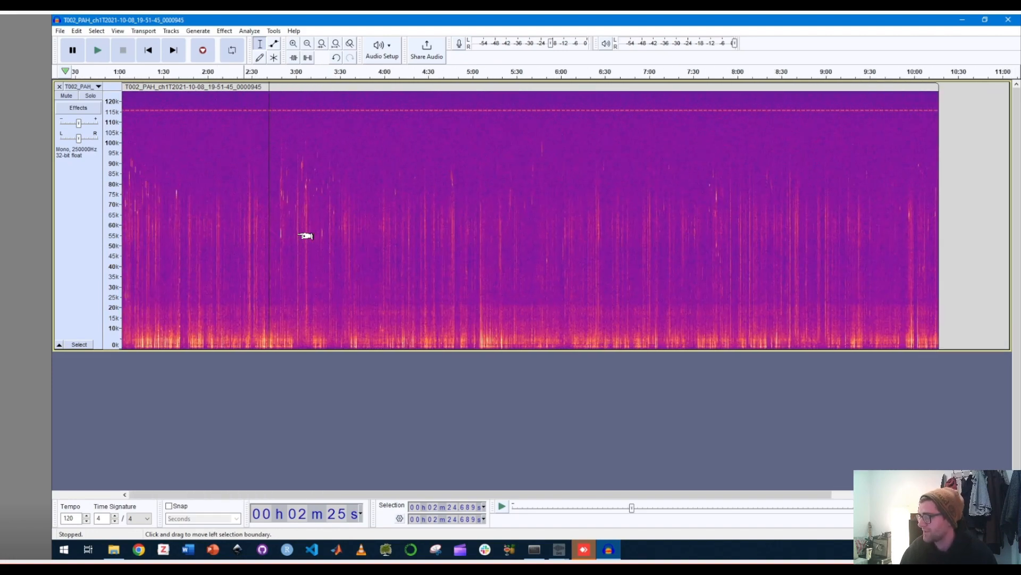
pyautogui.hscroll(4, 290, 237)
pyautogui.hscroll(-6, 290, 237)
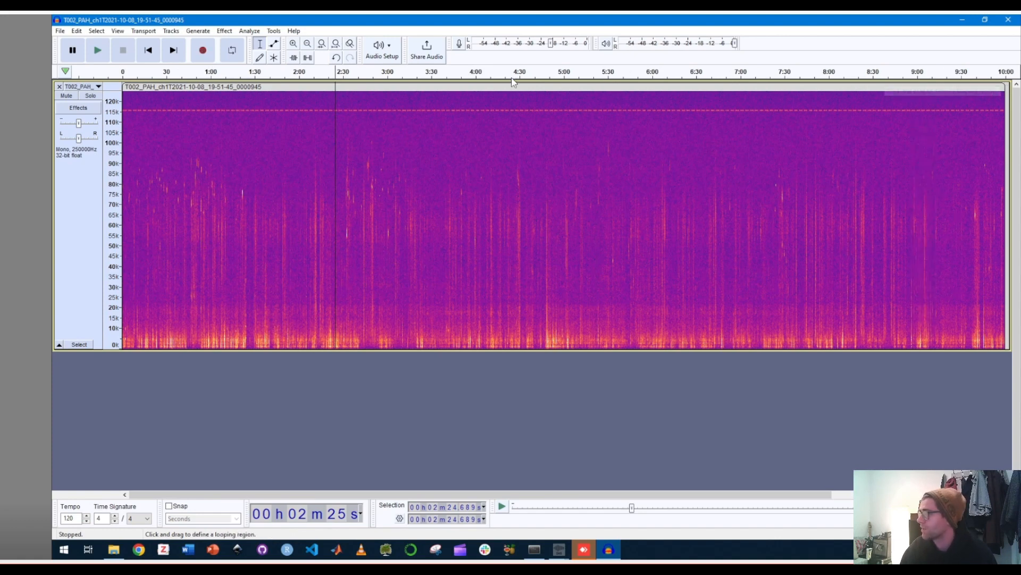
pyautogui.hscroll(8, 712, 254)
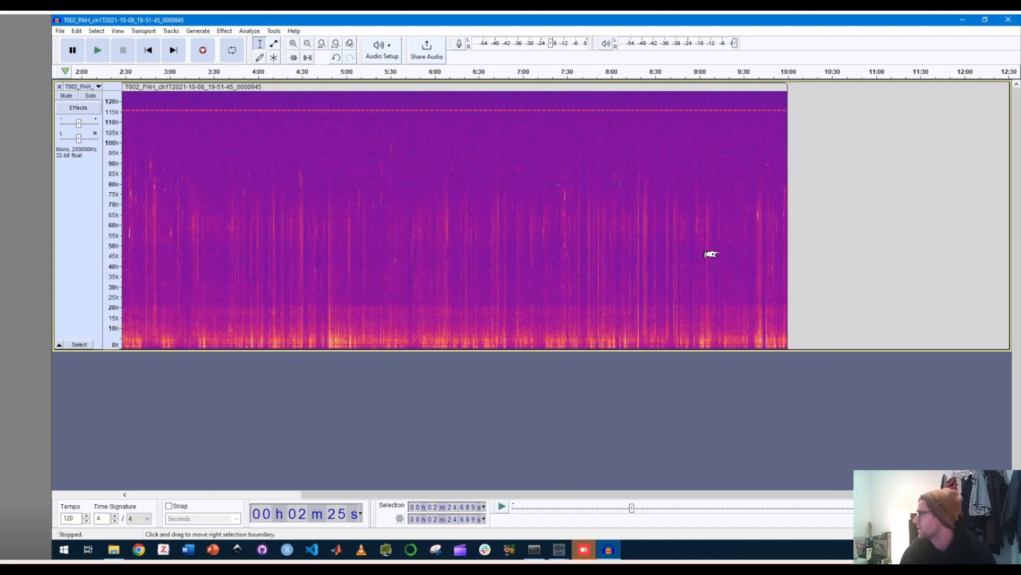
pyautogui.hscroll(-8, 484, 246)
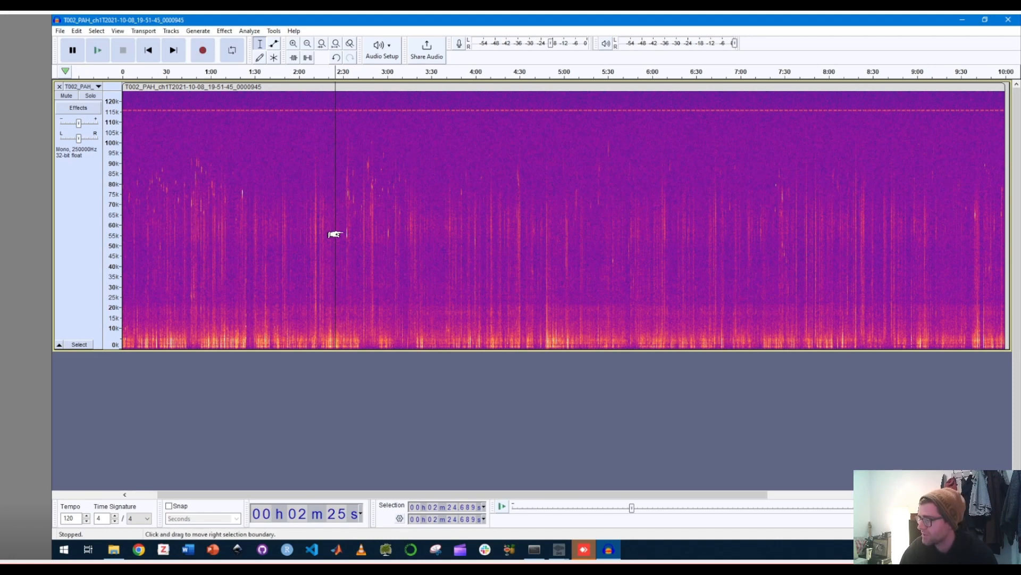
# Examine the high-frequency signals in close-up from around 2 min 25 s back to the recording's start.
pyautogui.scroll(3, 335, 232)
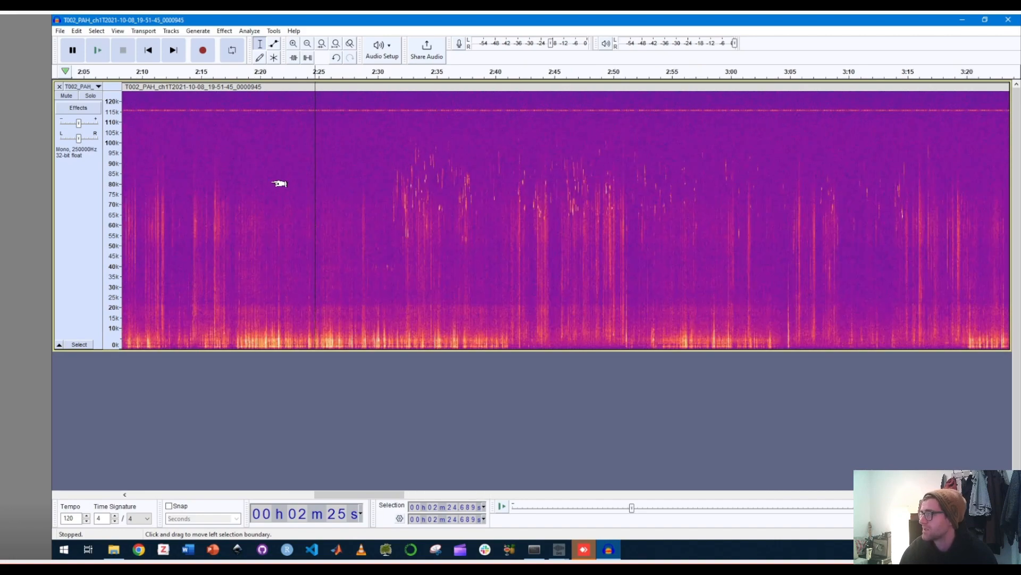
pyautogui.scroll(1, 279, 183)
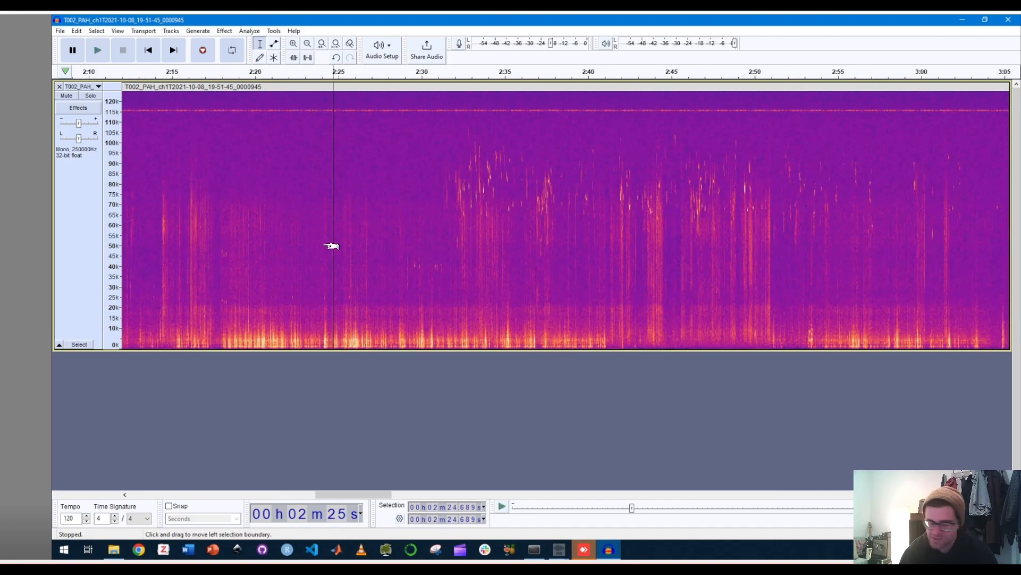
pyautogui.hscroll(-6, 332, 246)
pyautogui.hscroll(-10, 329, 263)
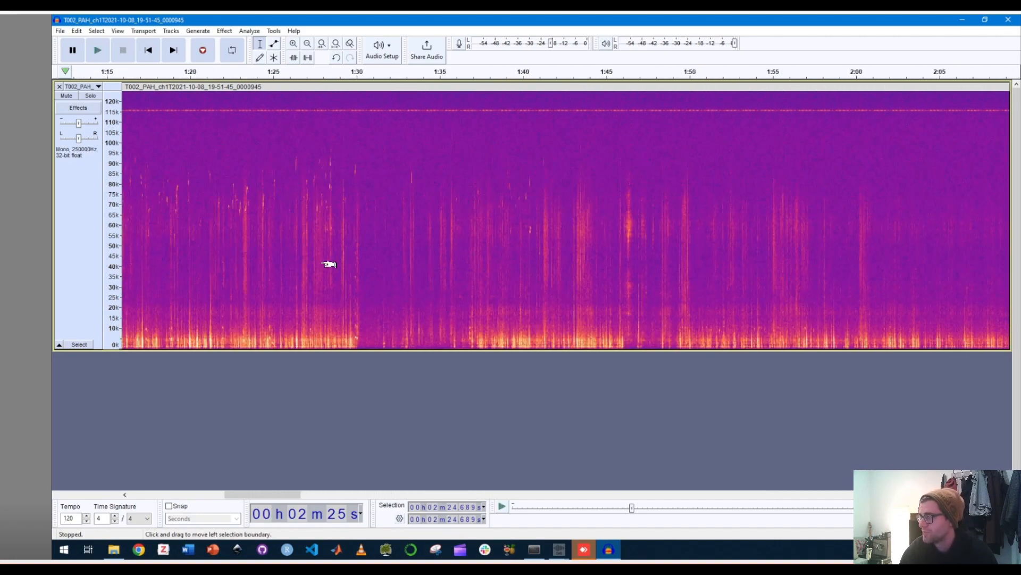
pyautogui.hscroll(-2, 314, 372)
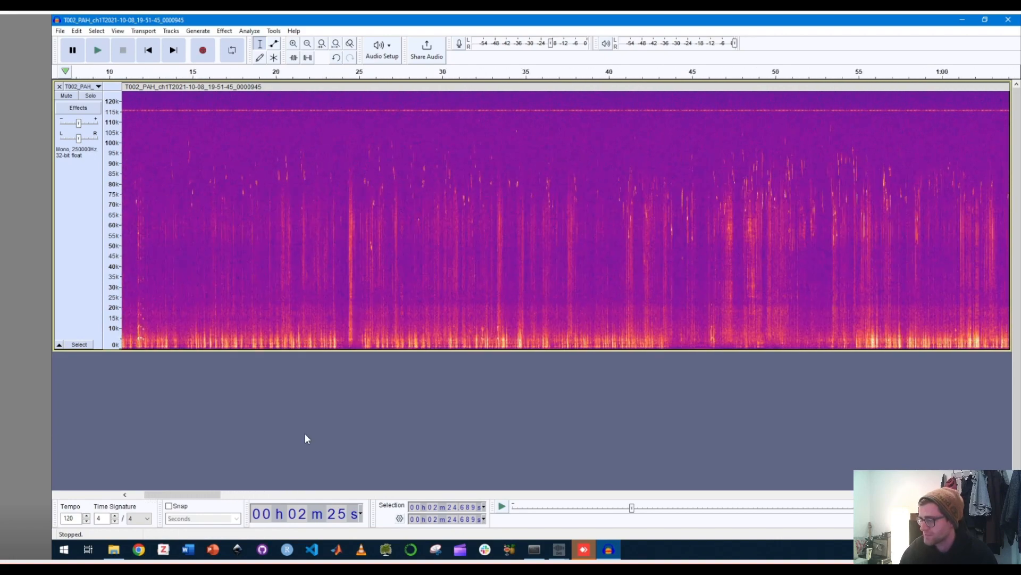
pyautogui.hscroll(-2, 162, 417)
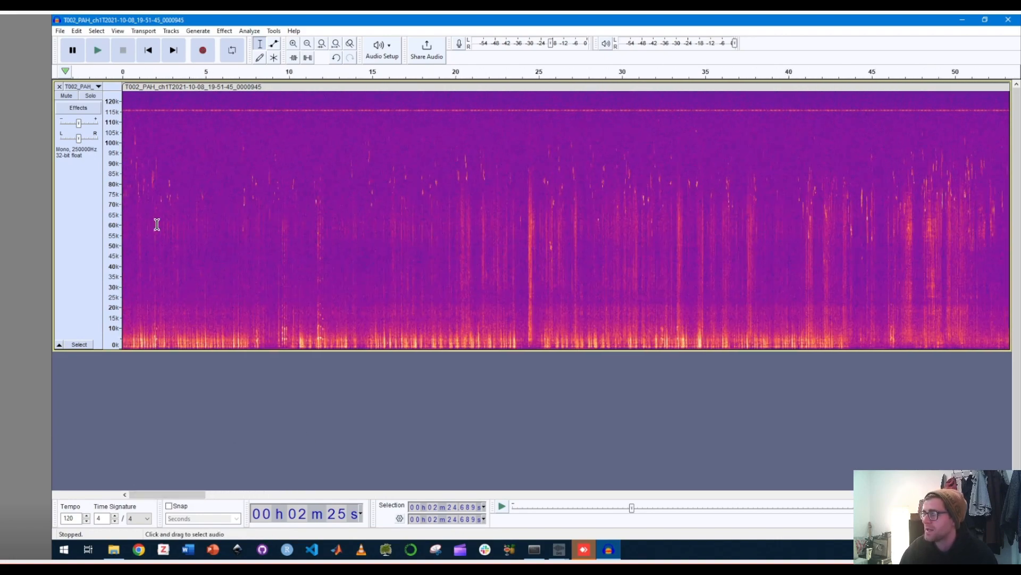
# Zoom in on the high-frequency calls within the first two seconds of the recording.
pyautogui.scroll(4, 158, 217)
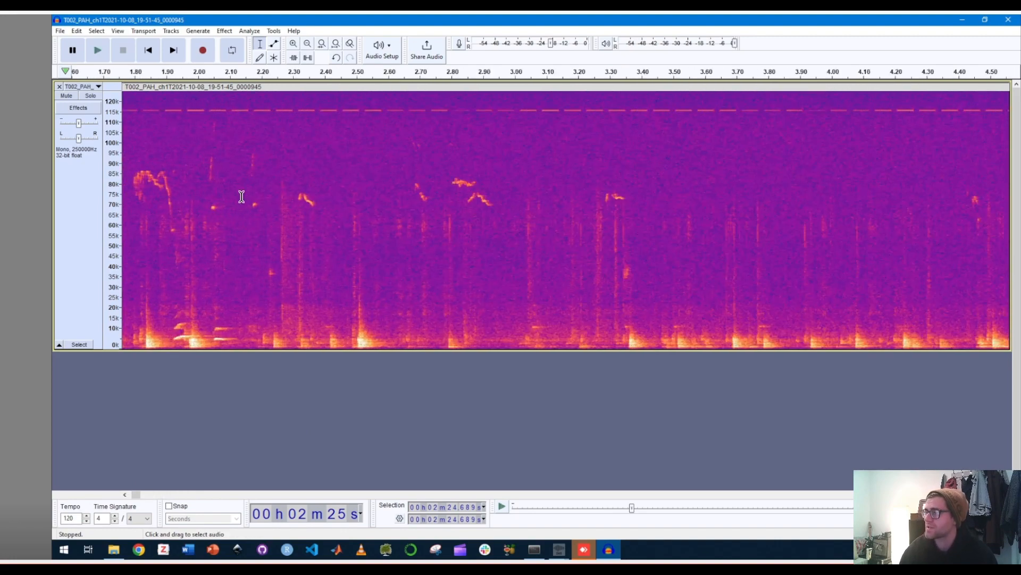
pyautogui.hscroll(-2, 355, 244)
pyautogui.hscroll(-2, 351, 244)
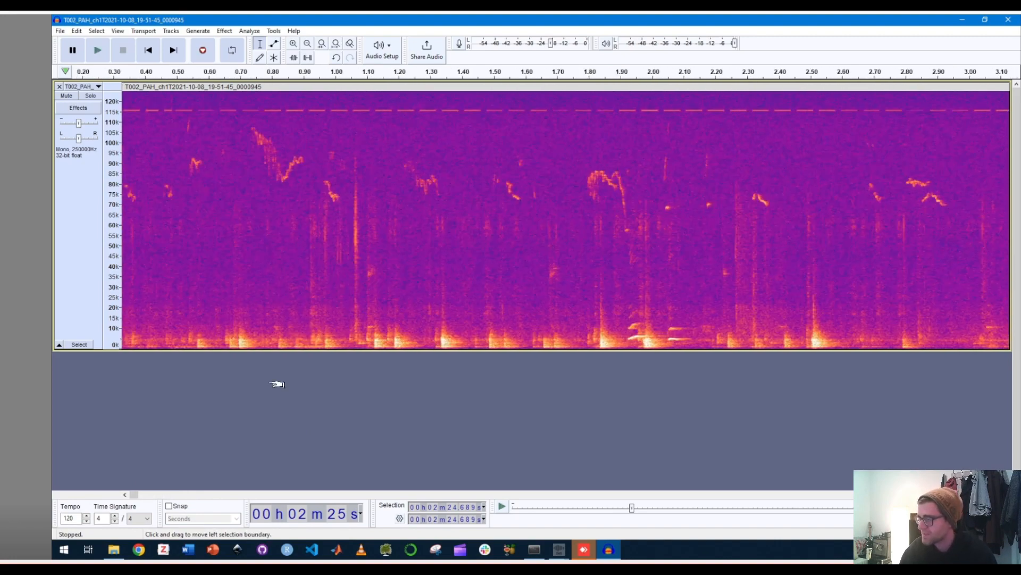
pyautogui.moveTo(134, 495); pyautogui.dragTo(116, 494)
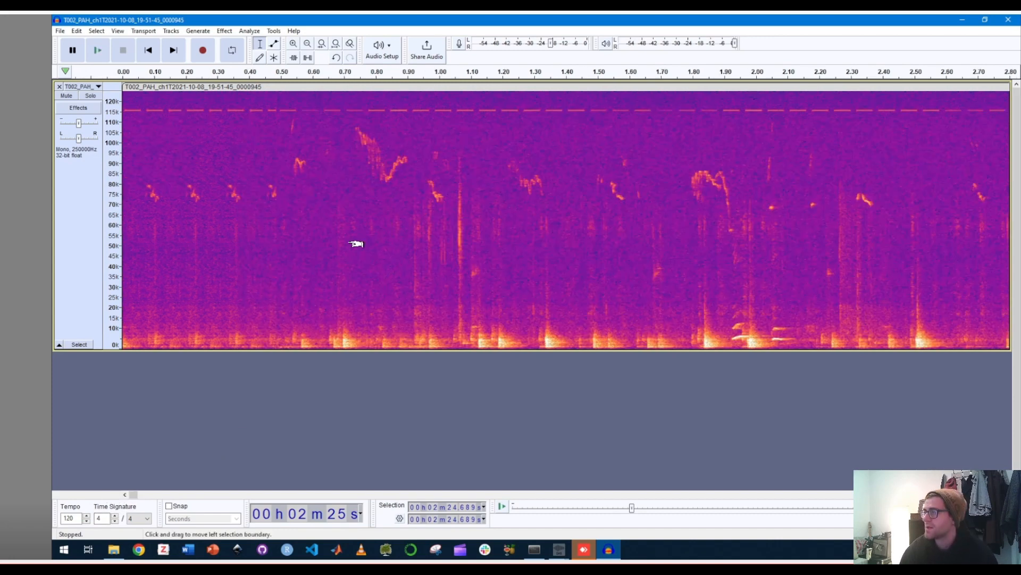
pyautogui.scroll(3, 349, 221)
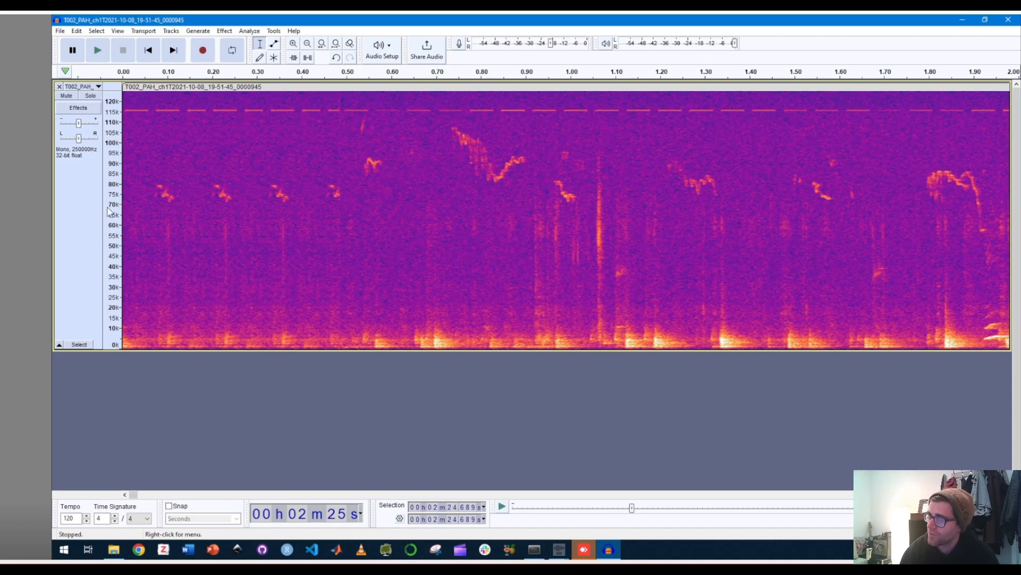
# Examine the frequency axis in close-up around 90 kHz, then restore its full range up to 125 kHz.
pyautogui.scroll(5, 113, 160)
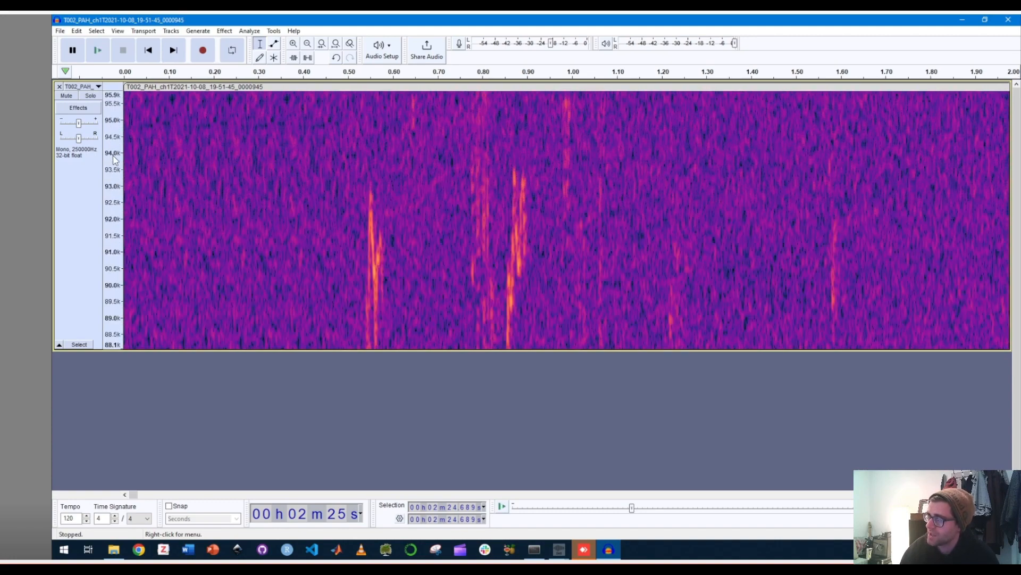
pyautogui.scroll(-7, 113, 159)
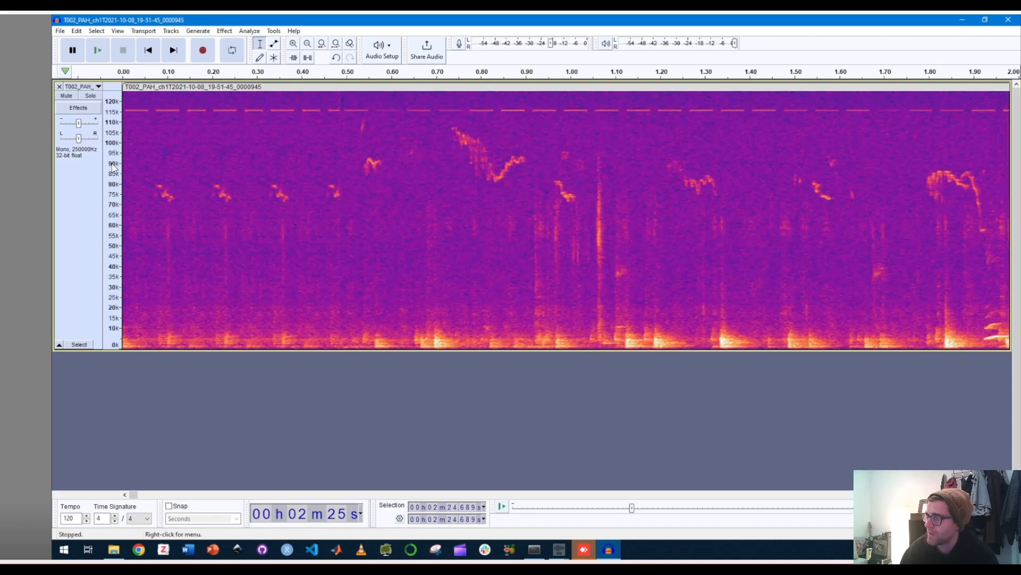
pyautogui.scroll(8, 113, 166)
pyautogui.scroll(2, 115, 175)
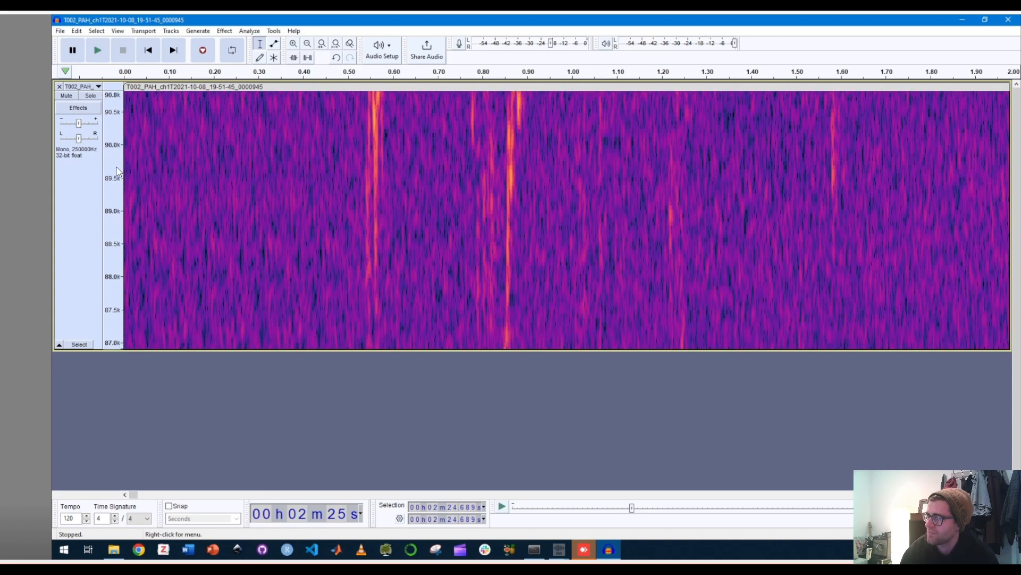
pyautogui.scroll(1, 112, 181)
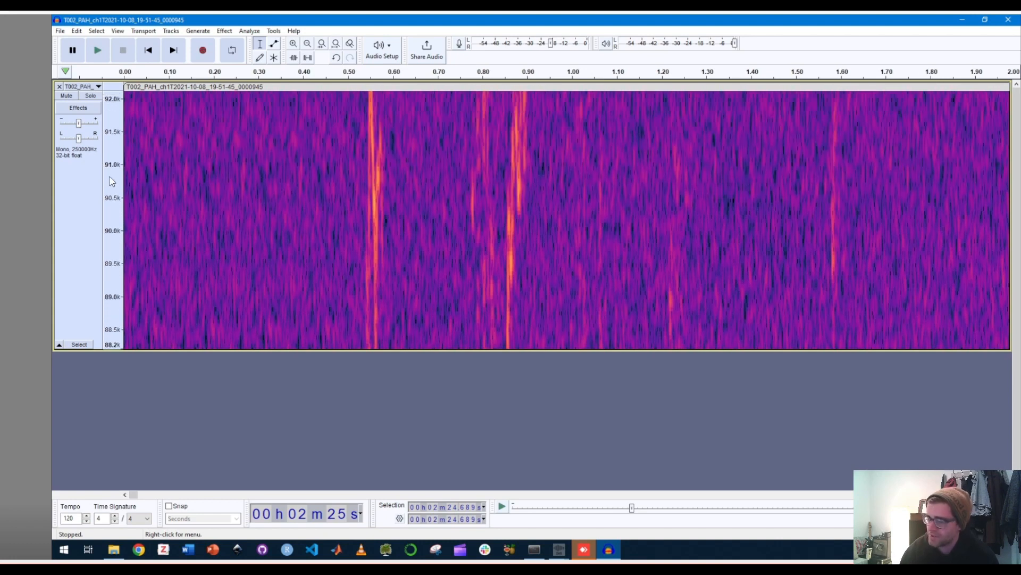
pyautogui.scroll(5, 112, 181)
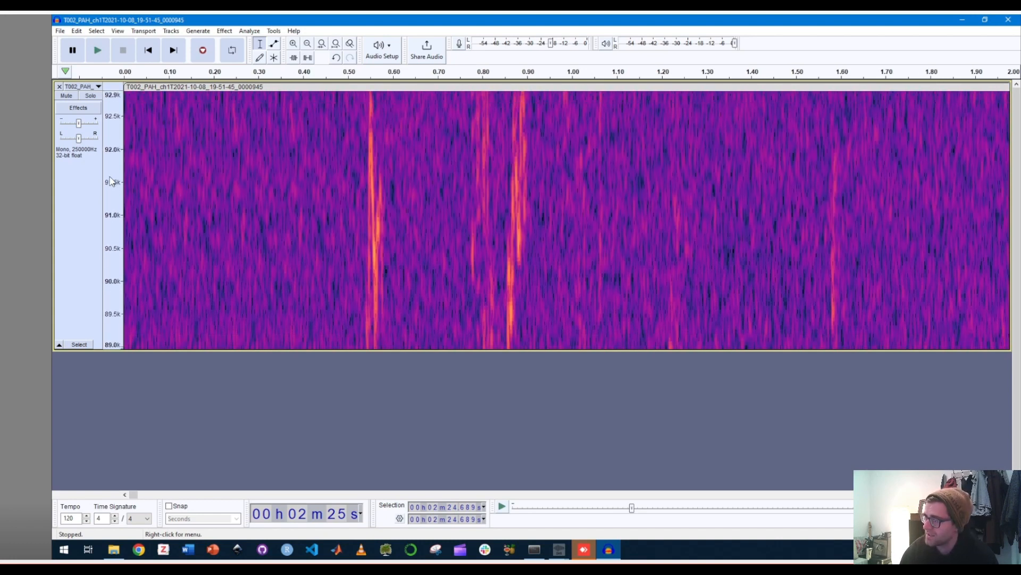
pyautogui.scroll(-4, 112, 182)
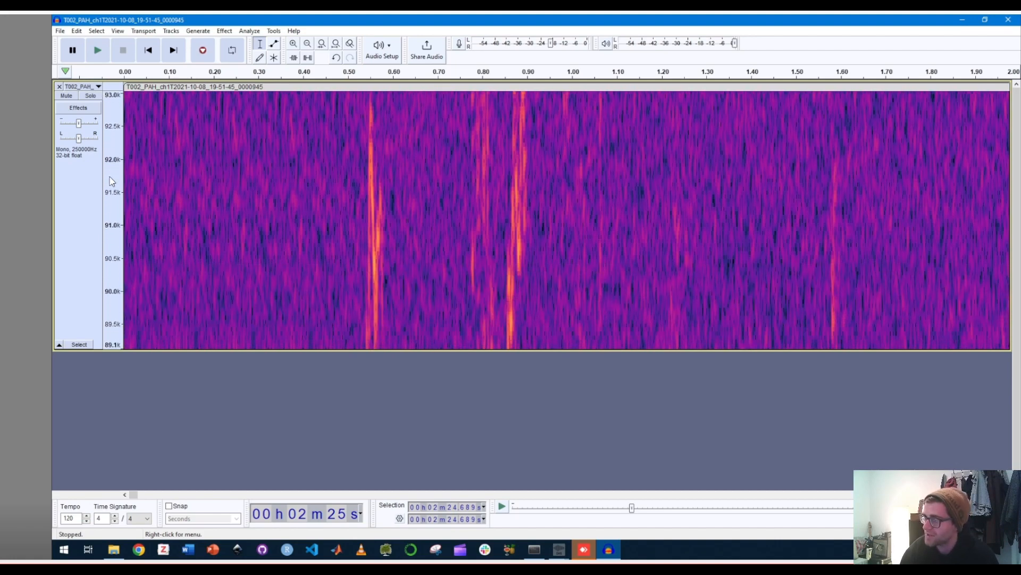
pyautogui.scroll(-5, 112, 181)
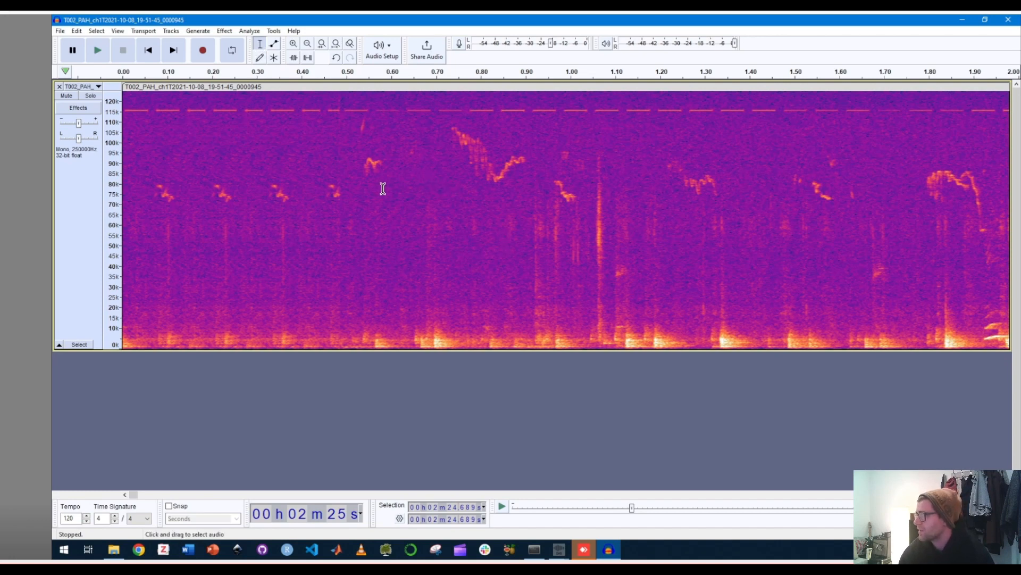
pyautogui.moveTo(149, 196); pyautogui.dragTo(267, 213)
pyautogui.moveTo(328, 225); pyautogui.dragTo(536, 240)
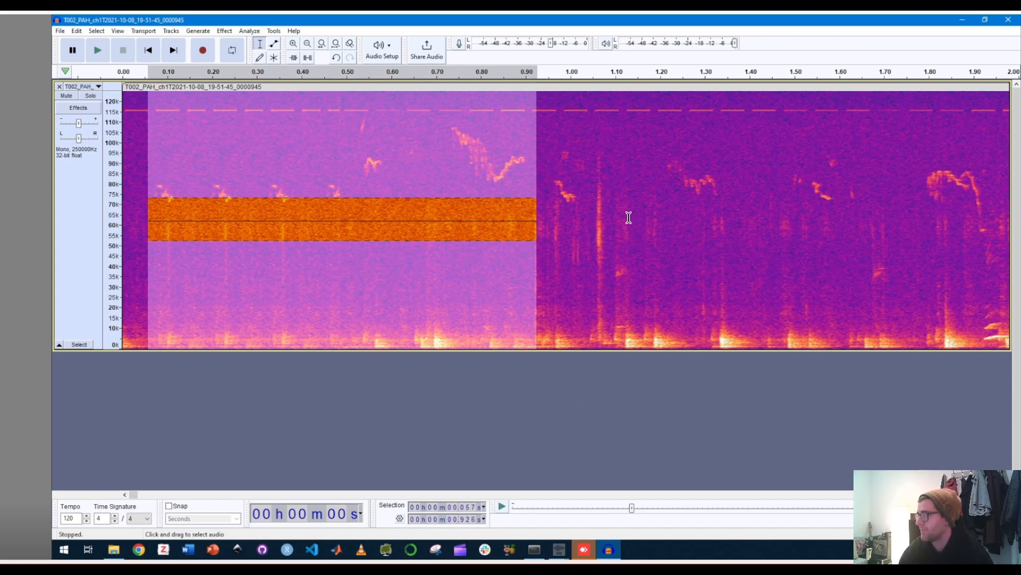
pyautogui.click(505, 183)
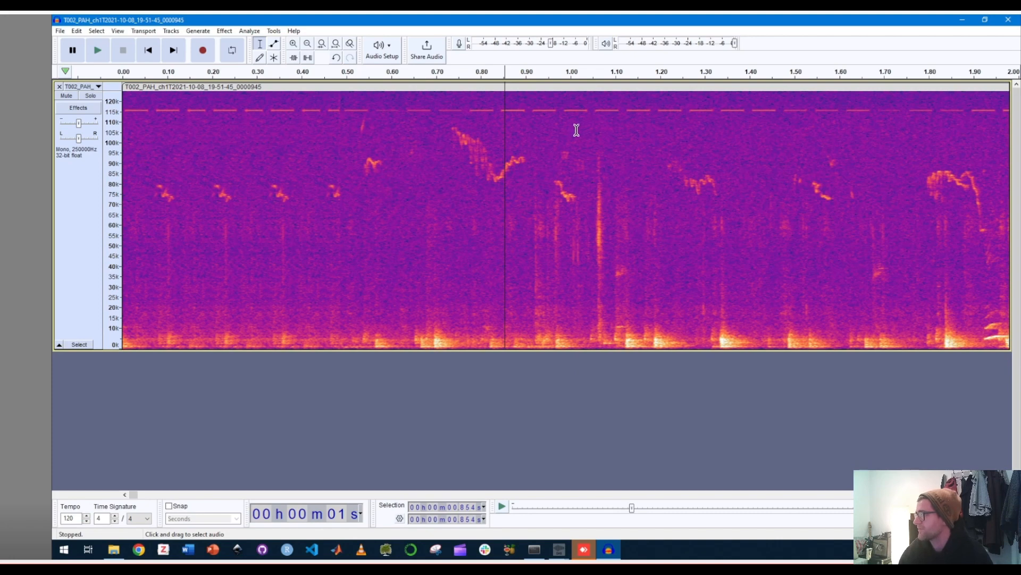
# Select about the first second of the recording across roughly 92 to 104 kHz and play it at normal speed.
pyautogui.moveTo(570, 134); pyautogui.dragTo(120, 158)
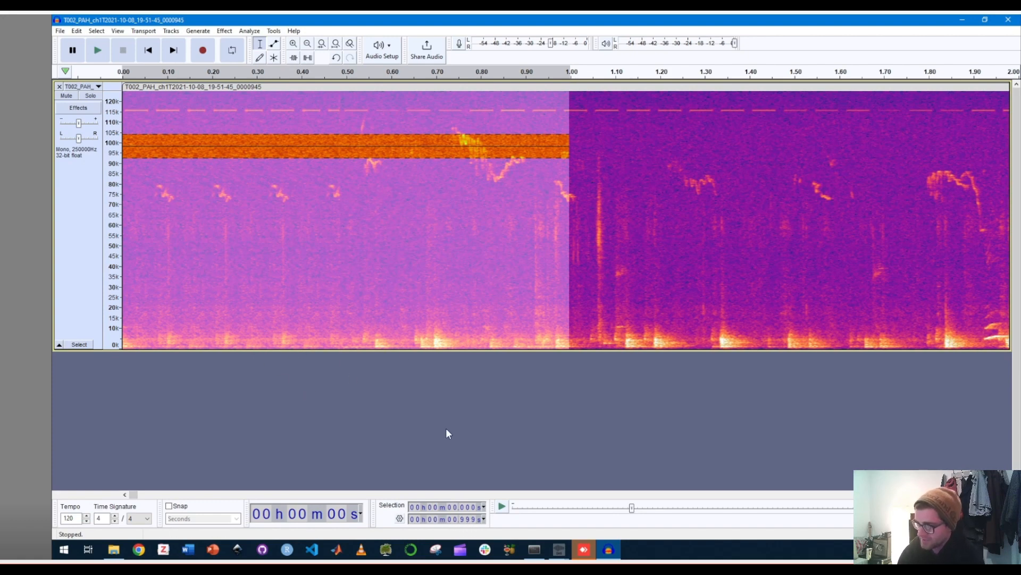
pyautogui.click(500, 509)
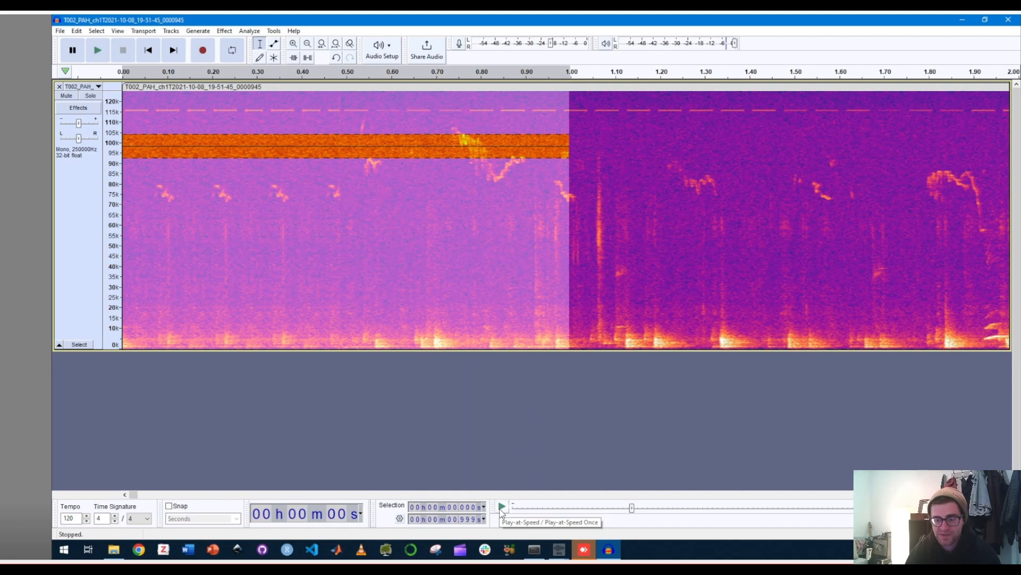
pyautogui.click(500, 509)
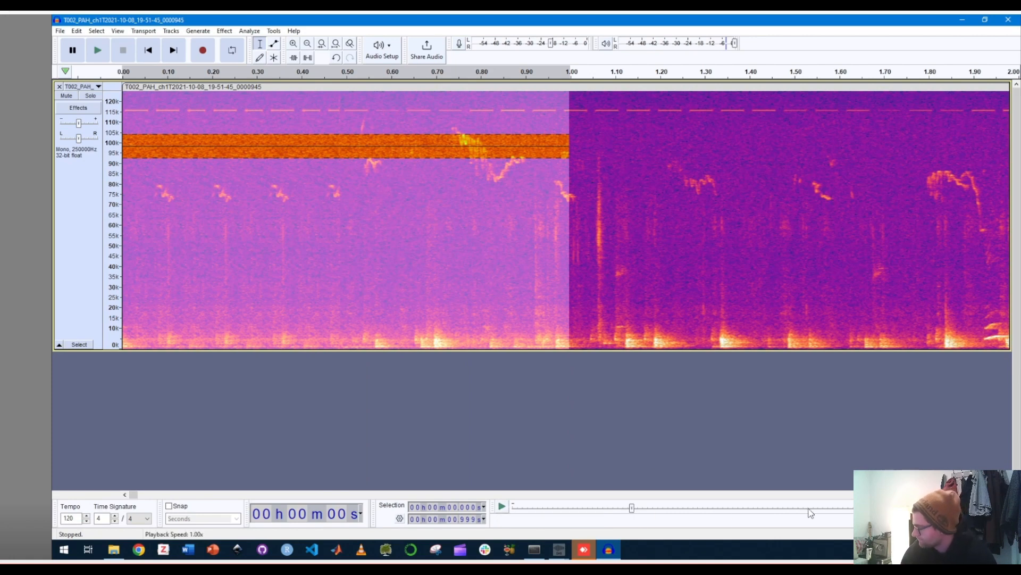
# Slow the playback speed to 0.16x and play the call between about 0.72 and 0.93 s at that speed.
pyautogui.moveTo(883, 508); pyautogui.dragTo(851, 505)
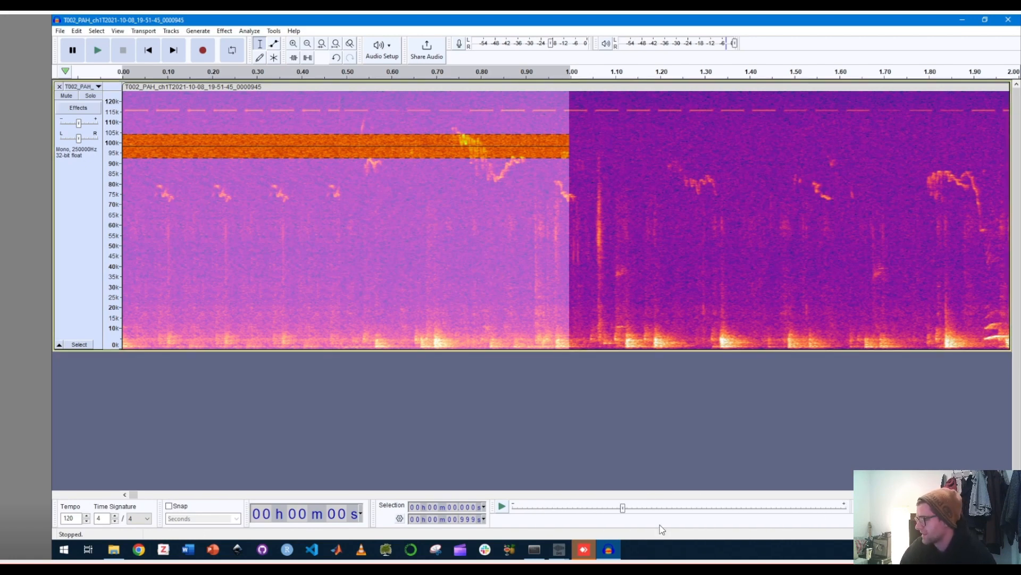
pyautogui.moveTo(622, 506); pyautogui.dragTo(530, 506)
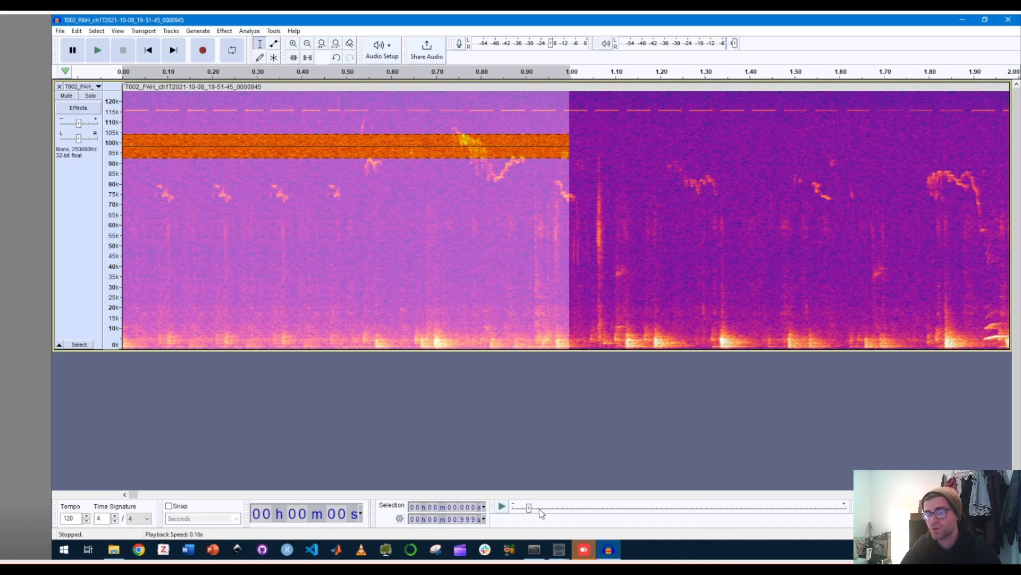
pyautogui.click(474, 187)
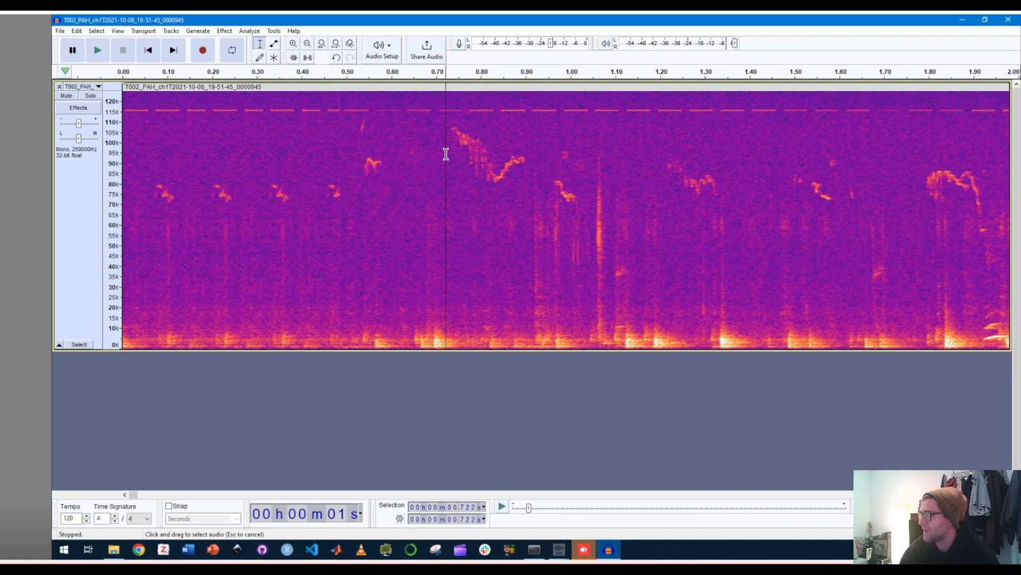
pyautogui.moveTo(446, 154); pyautogui.dragTo(537, 192)
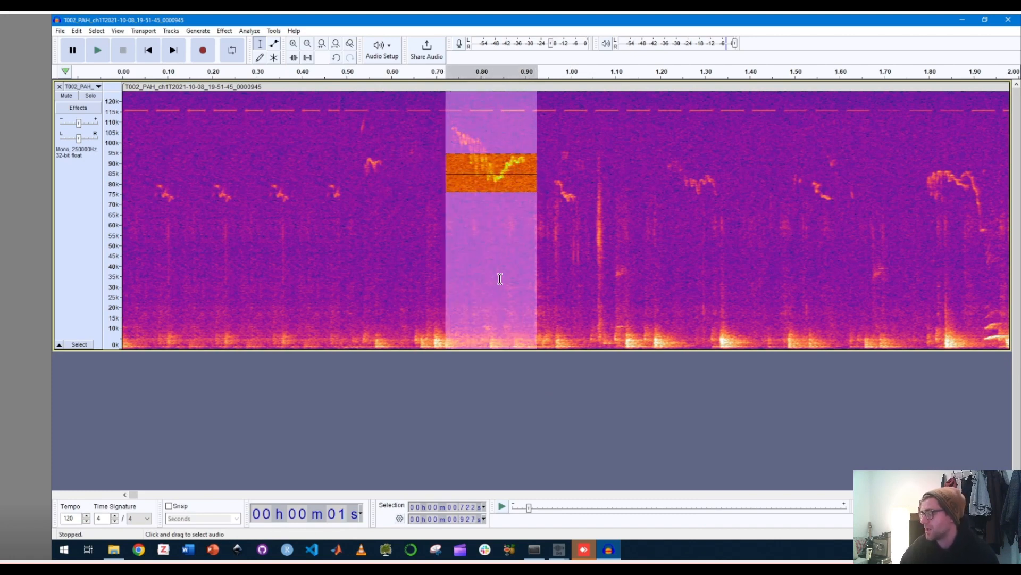
pyautogui.click(501, 507)
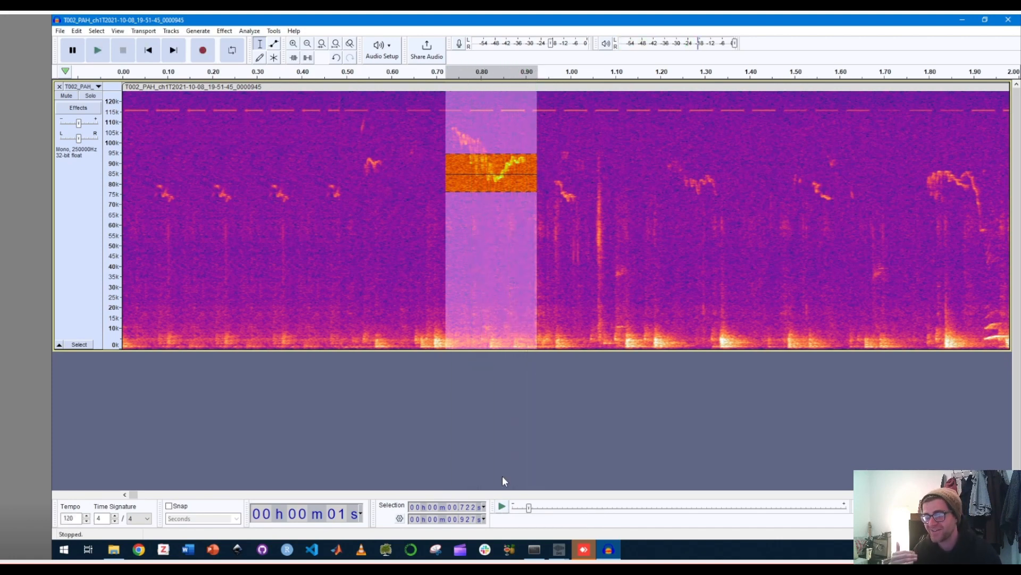
pyautogui.click(502, 508)
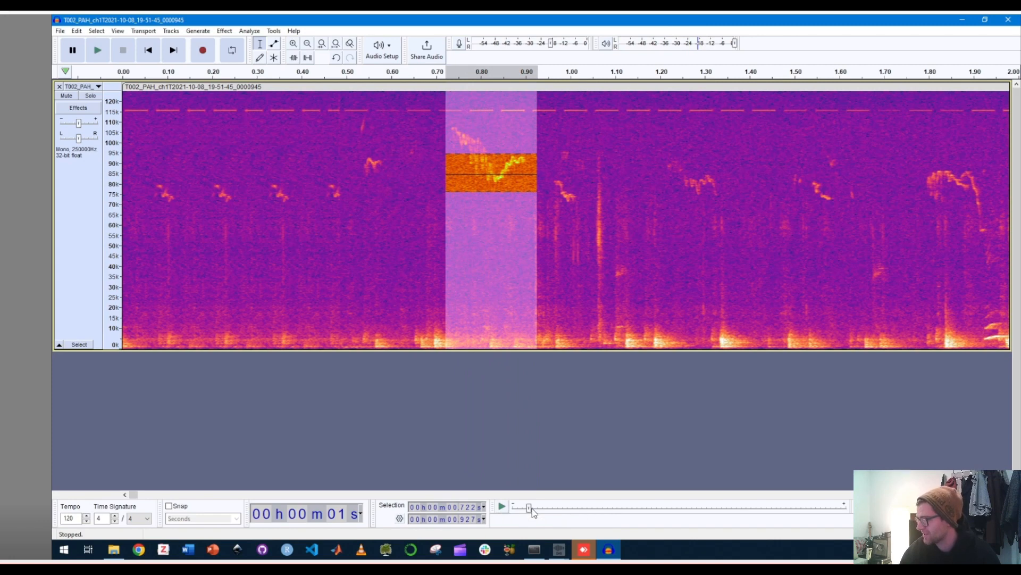
# Reduce the playback speed to 0.01x and play the selected call at that speed.
pyautogui.moveTo(527, 508); pyautogui.dragTo(520, 512)
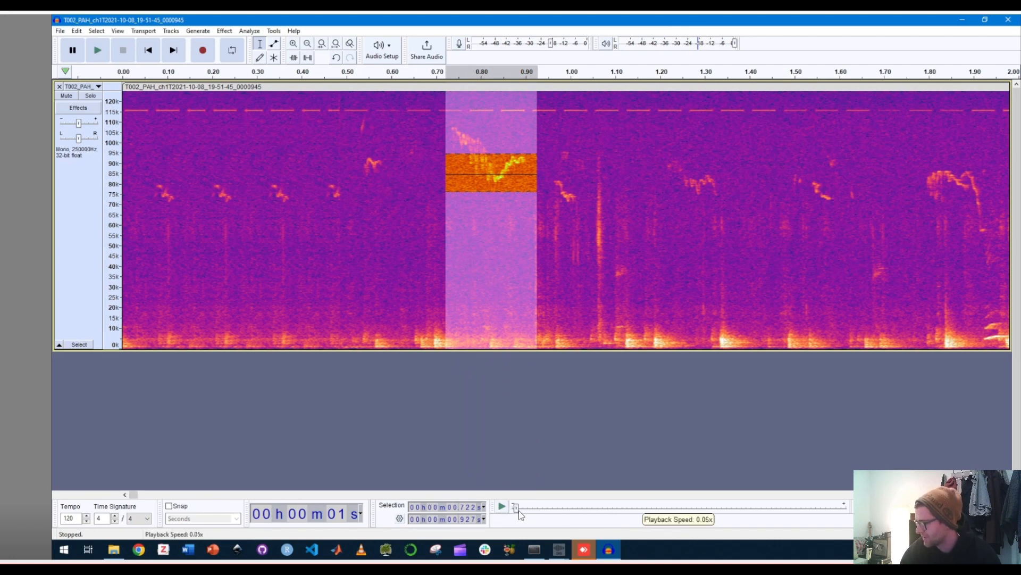
pyautogui.click(502, 507)
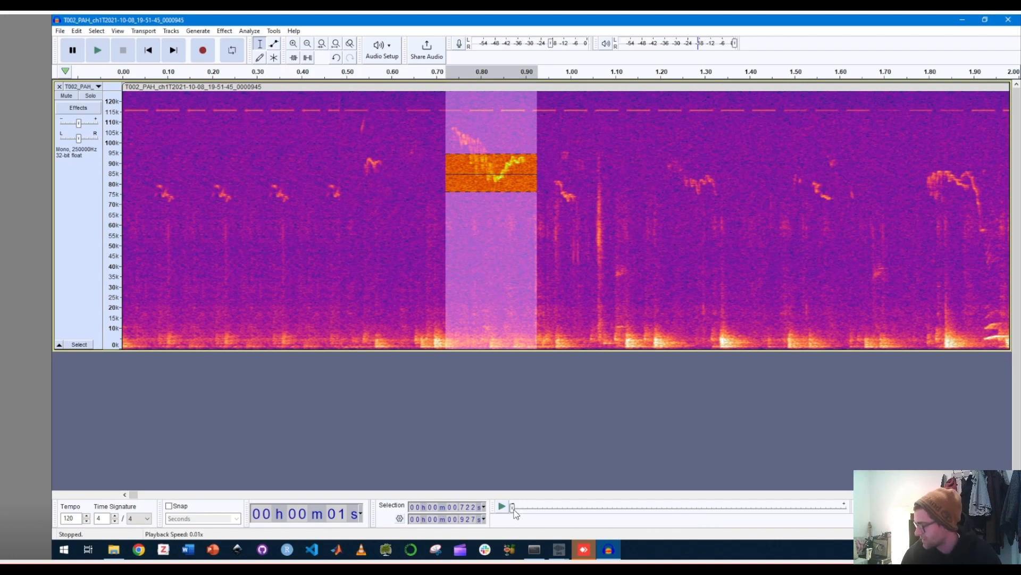
pyautogui.click(502, 508)
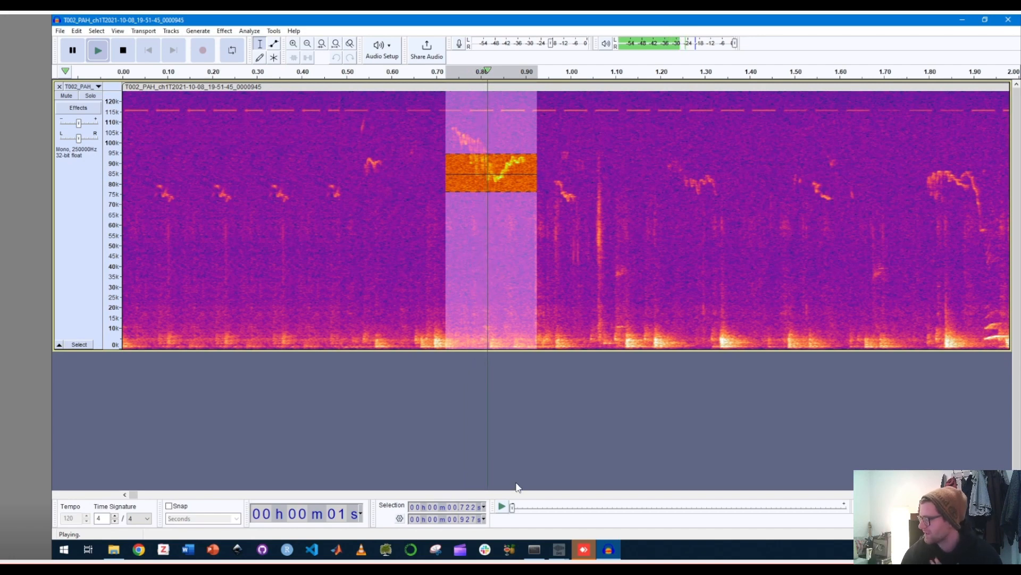
pyautogui.click(502, 507)
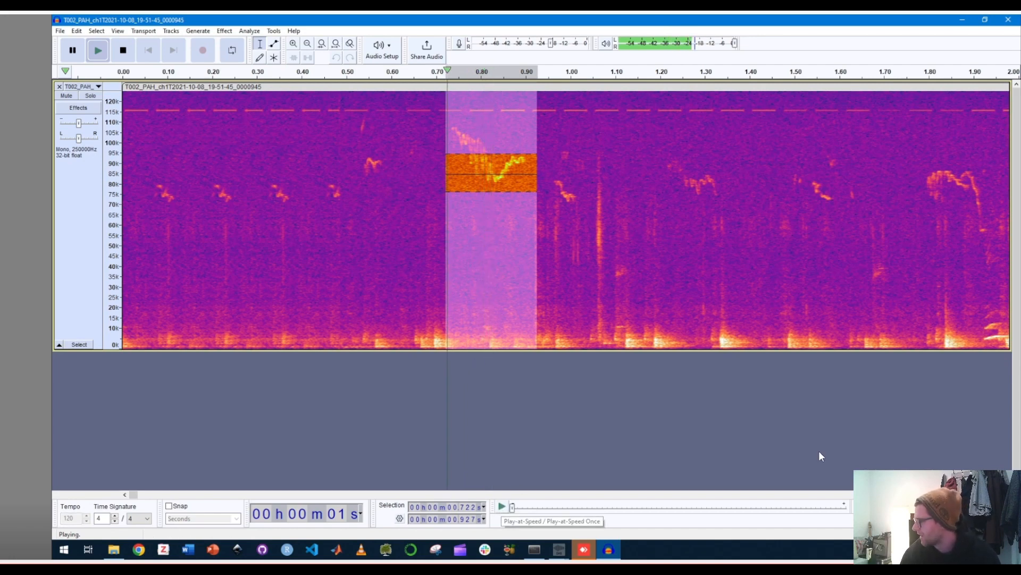
# Try the 3.00x maximum playback speed, return it to nearly the minimum, and replay the selected call slowed down.
pyautogui.click(846, 507)
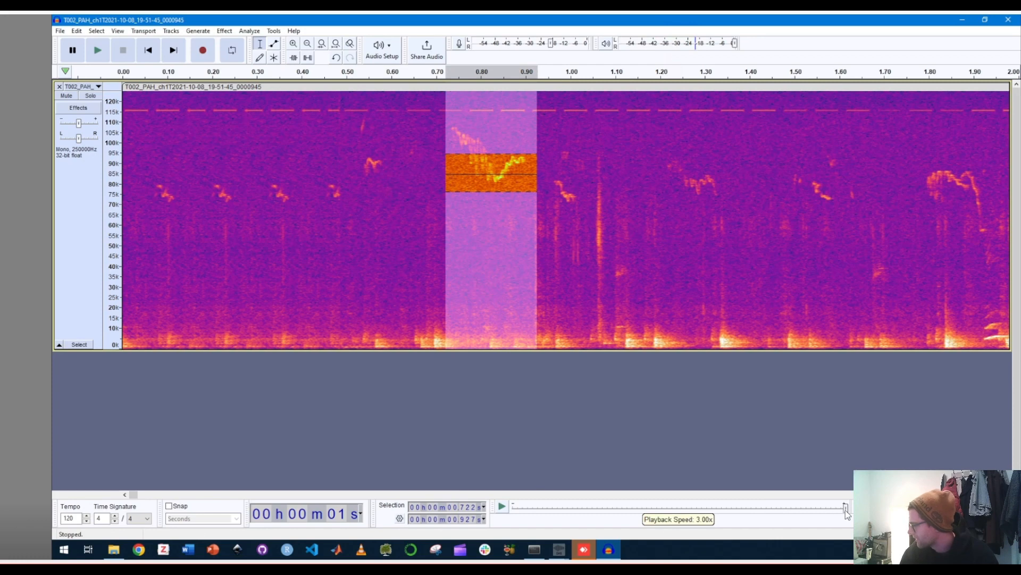
pyautogui.moveTo(845, 507); pyautogui.dragTo(512, 506)
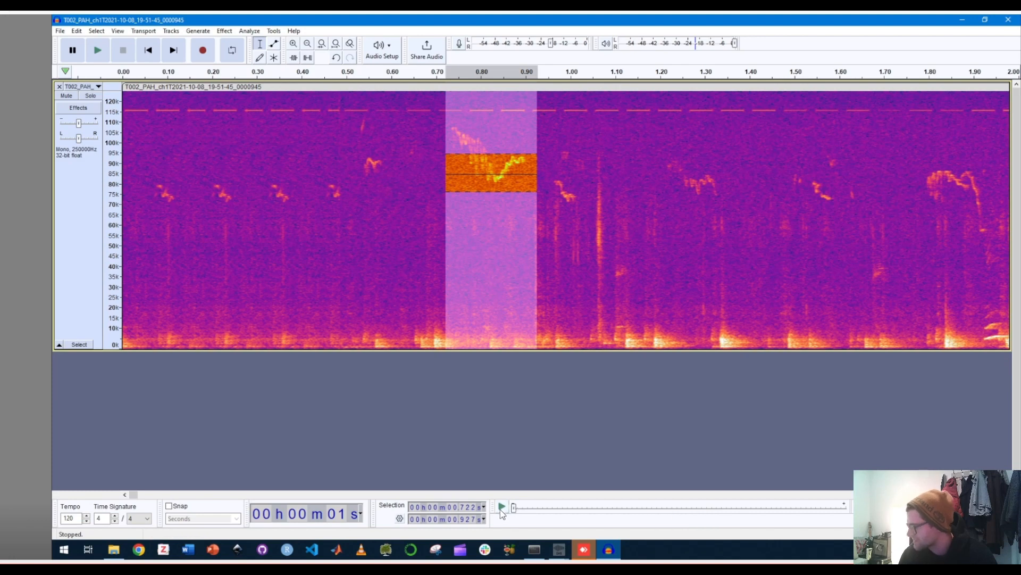
pyautogui.click(501, 509)
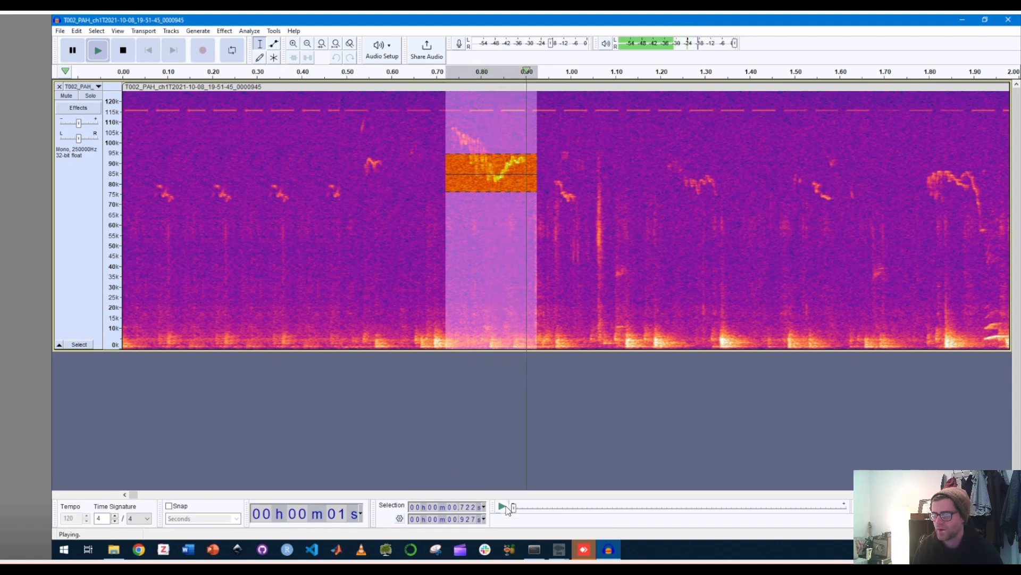
pyautogui.click(478, 427)
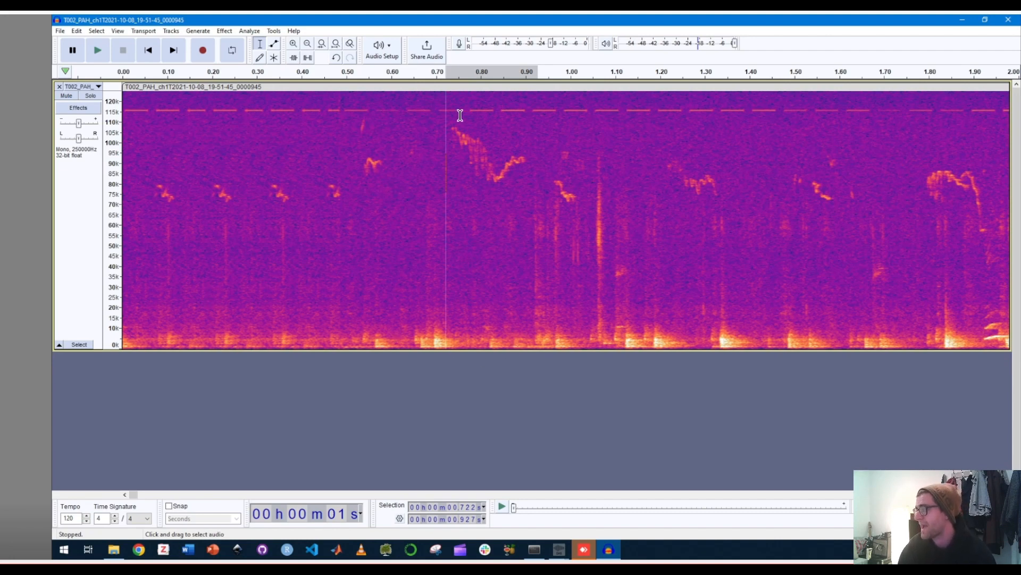
# Select the call from about 0.66 to 0.93 s, across roughly 60 to 100 kHz, and play it at the slowed speed.
pyautogui.scroll(1, 467, 125)
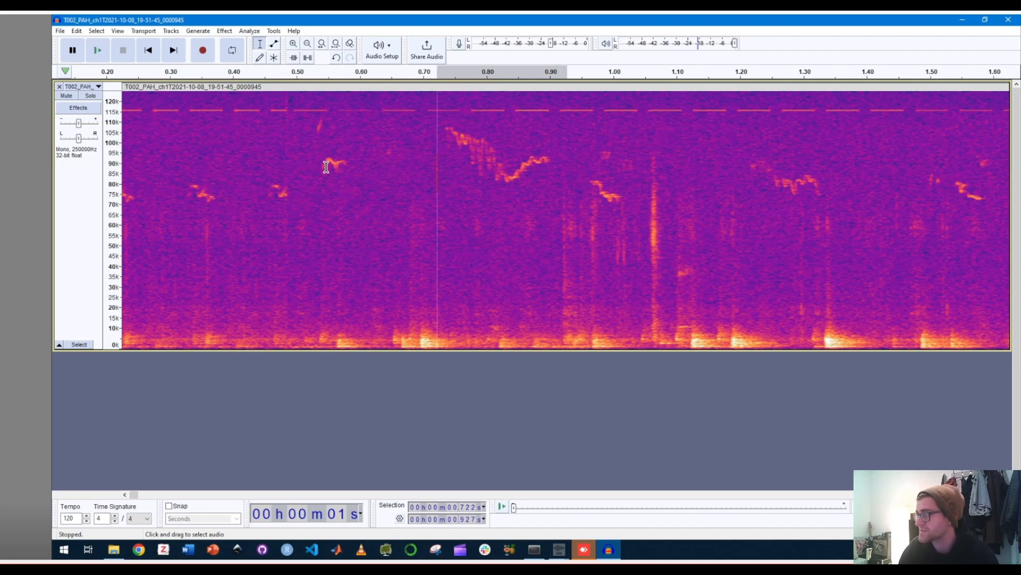
pyautogui.scroll(-1, 326, 167)
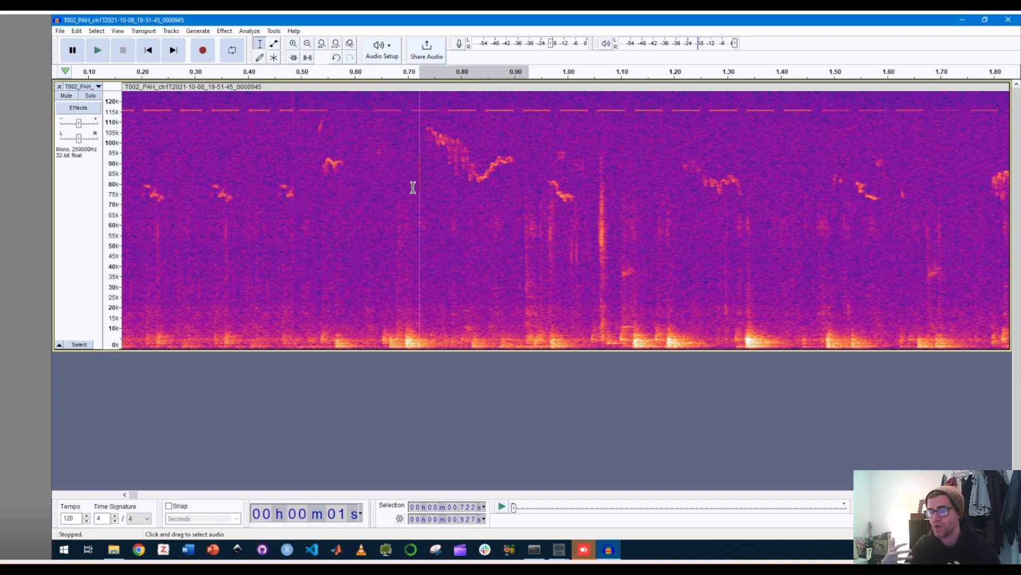
pyautogui.click(363, 184)
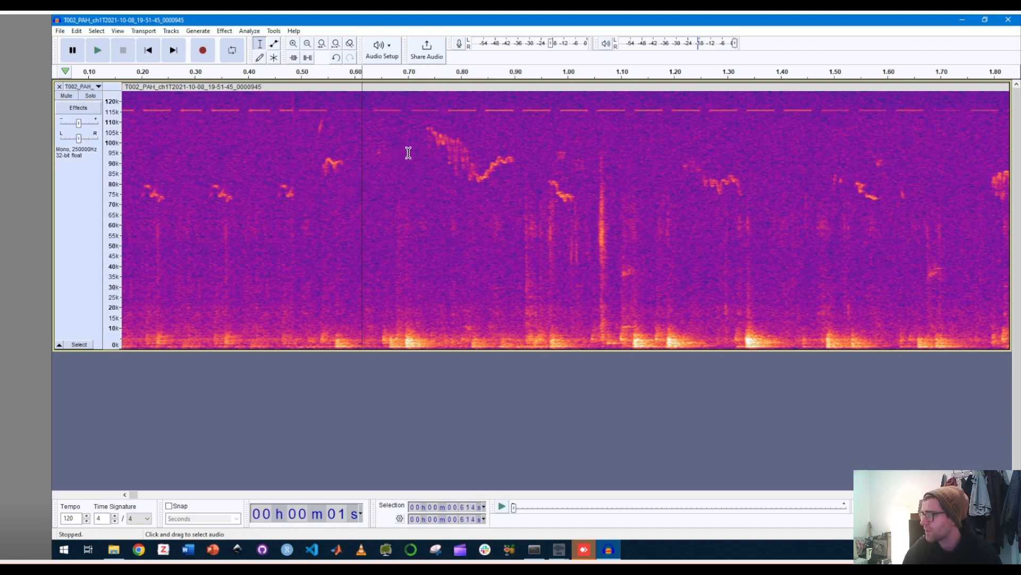
pyautogui.moveTo(386, 141); pyautogui.dragTo(531, 225)
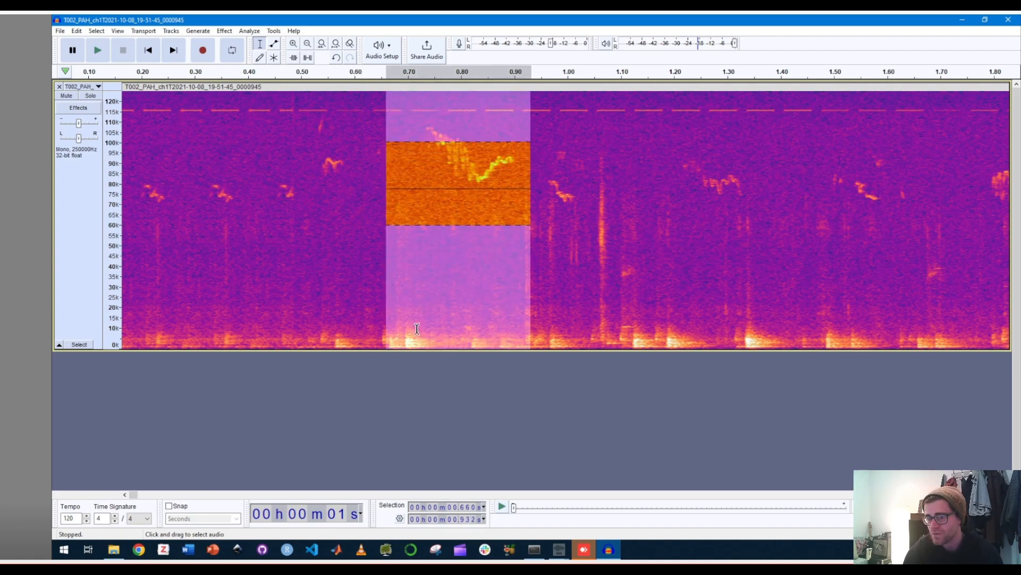
pyautogui.click(500, 507)
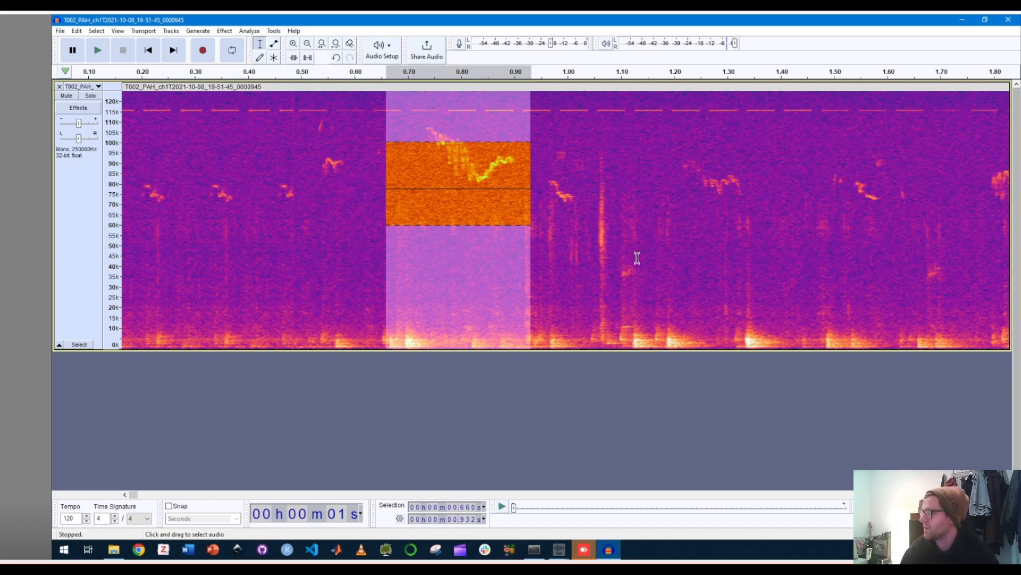
# Select the entire recording and open the Filter Curve EQ effect for it.
pyautogui.click(615, 254)
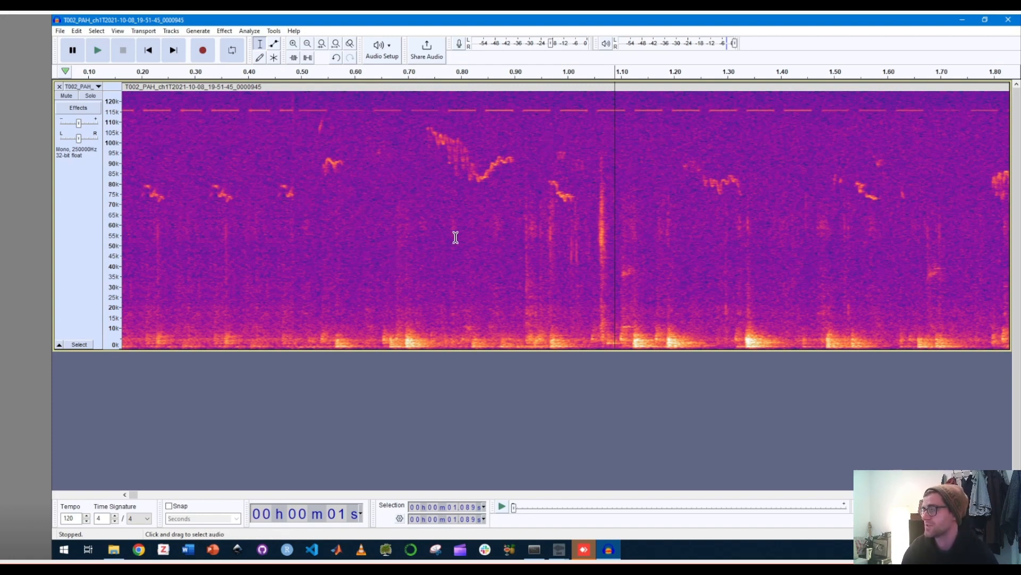
pyautogui.click(70, 216)
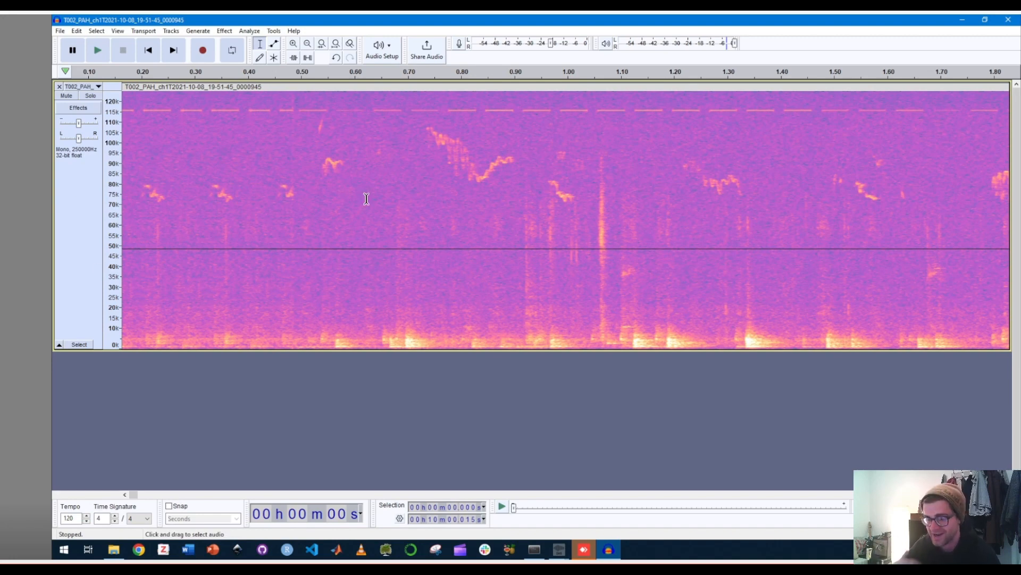
pyautogui.click(225, 31)
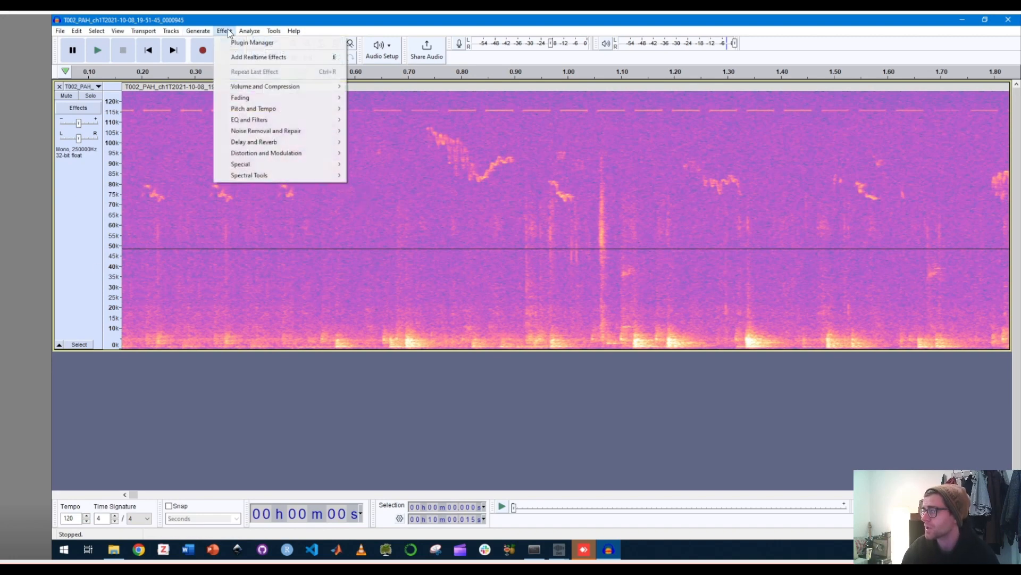
pyautogui.moveTo(270, 122)
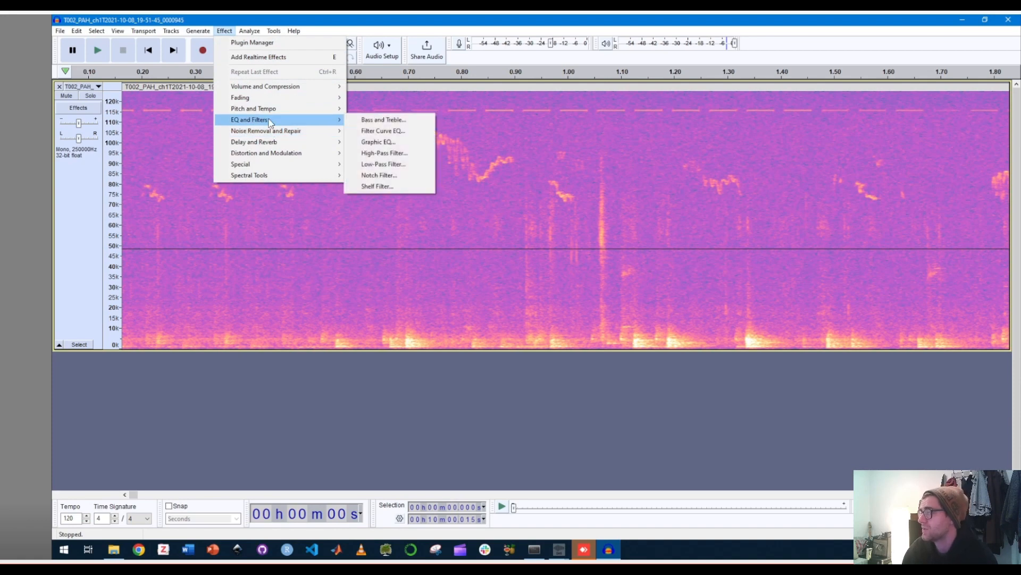
pyautogui.click(368, 132)
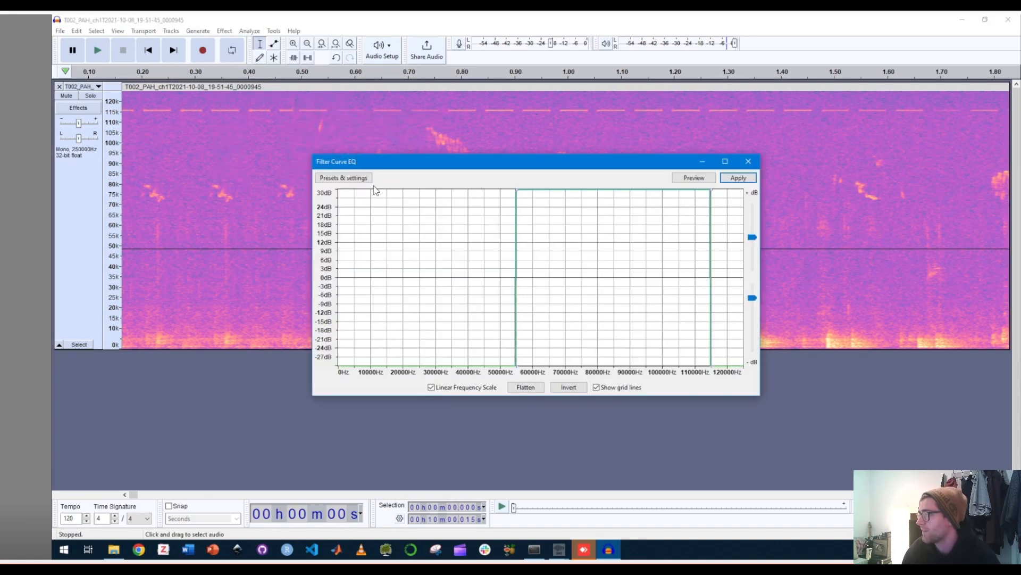
# Reset the filter curve with the Defaults factory preset and turn on the linear frequency scale.
pyautogui.click(354, 178)
pyautogui.moveTo(385, 228)
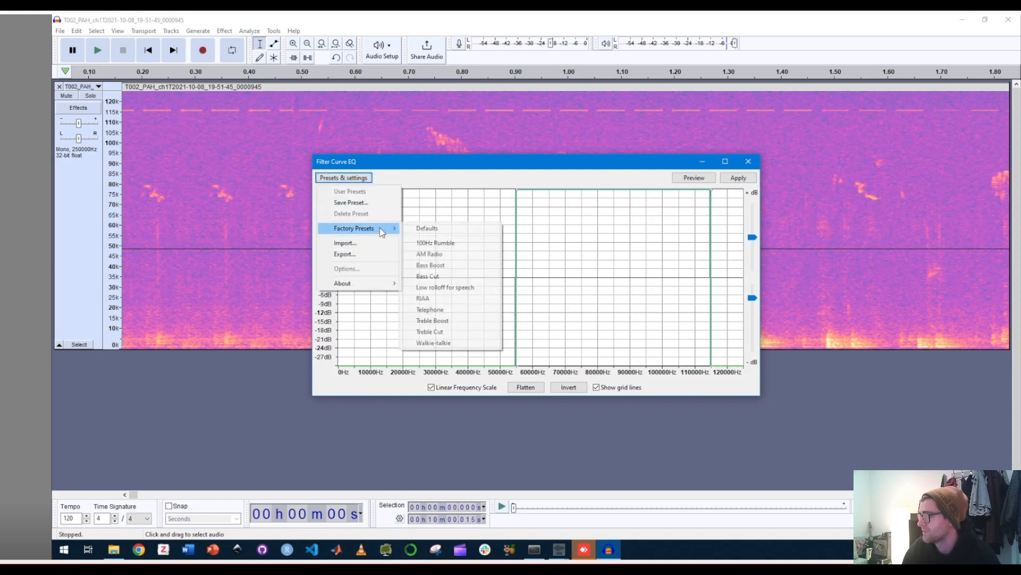
pyautogui.click(442, 228)
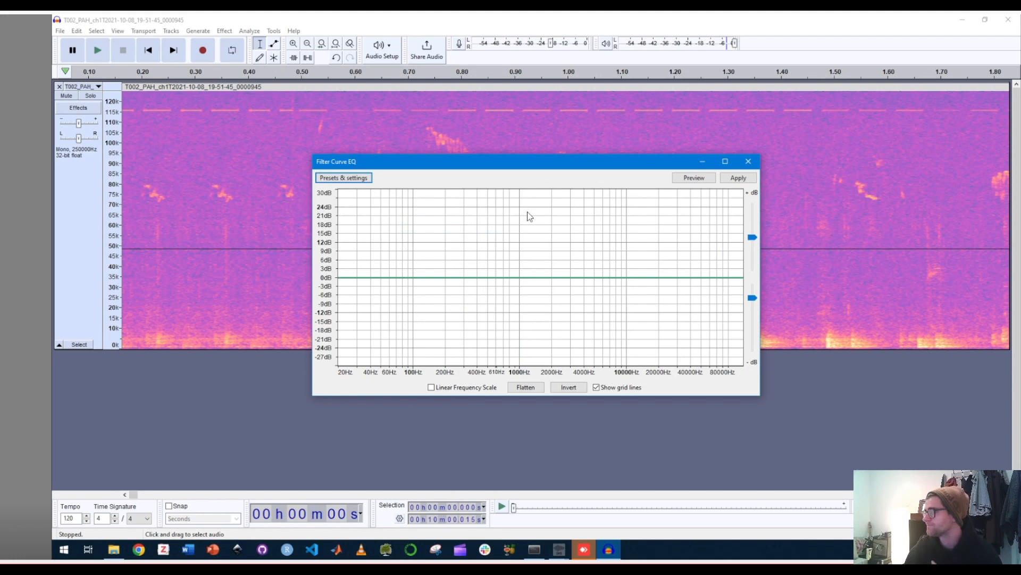
pyautogui.click(431, 387)
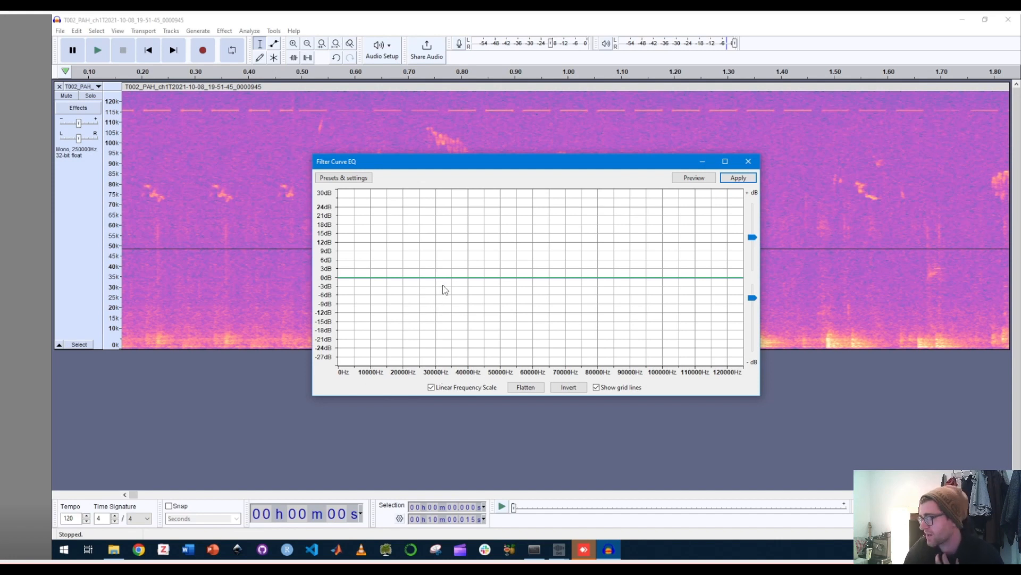
# Add four control points to the filter curve at about 19, 24, 98 and 105 kHz, with the outer two lower.
pyautogui.click(416, 279)
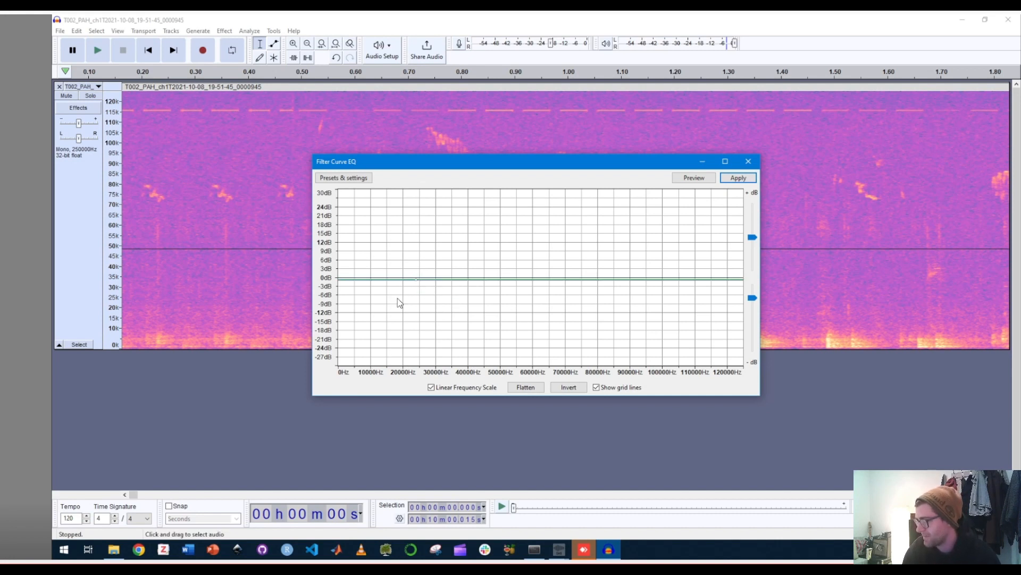
pyautogui.click(398, 298)
pyautogui.click(656, 285)
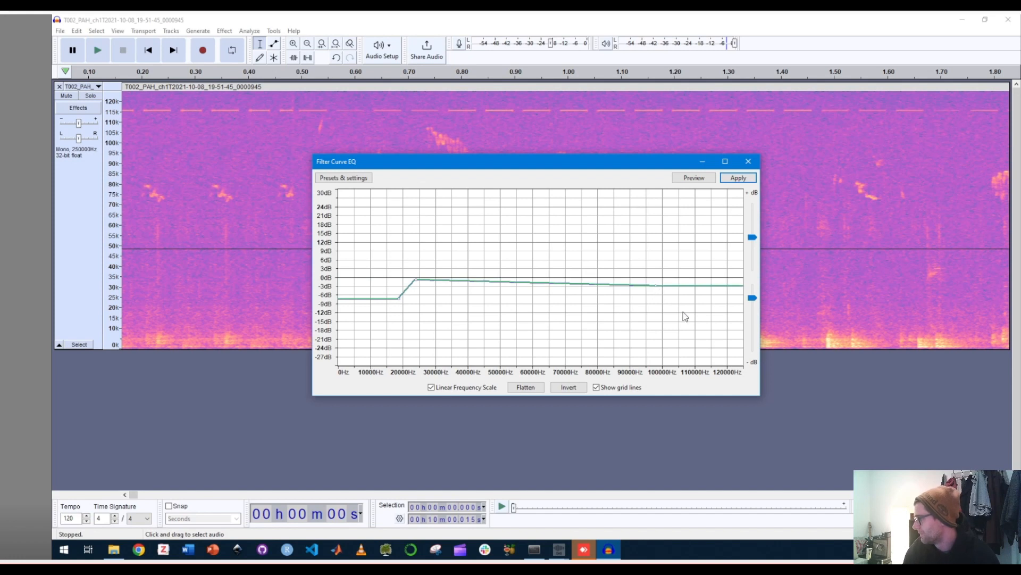
pyautogui.click(679, 314)
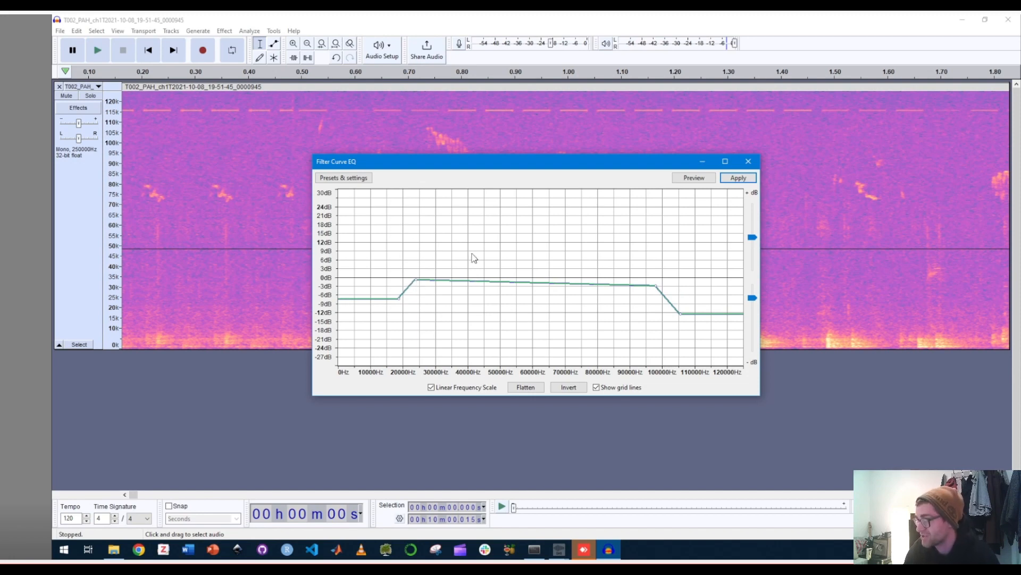
# Shape the curve into a steep band boosting about 65 to 105 kHz by 30 dB, cut everything outside it, and apply the filter.
pyautogui.moveTo(416, 279); pyautogui.dragTo(469, 193)
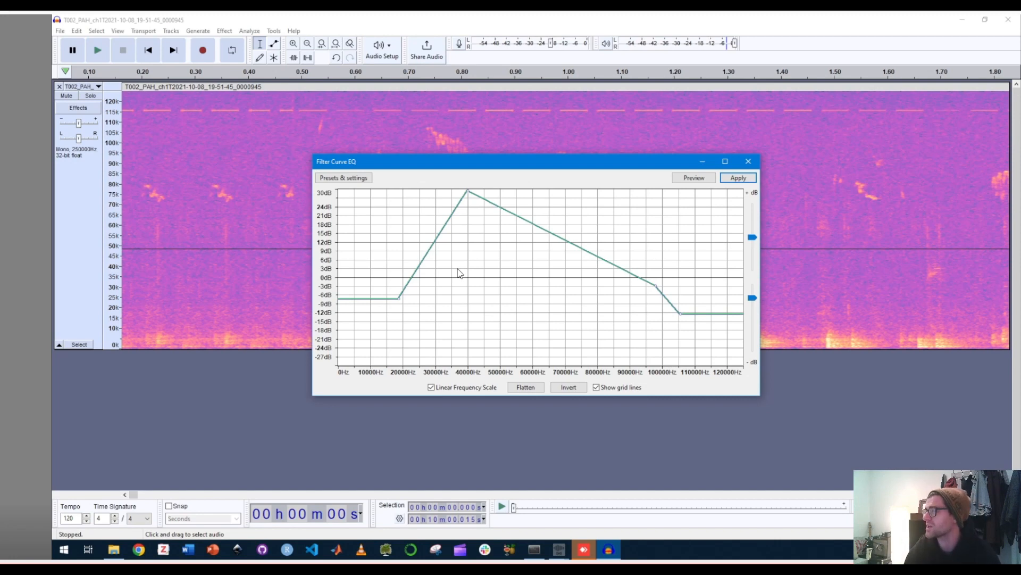
pyautogui.moveTo(462, 171); pyautogui.dragTo(587, 297)
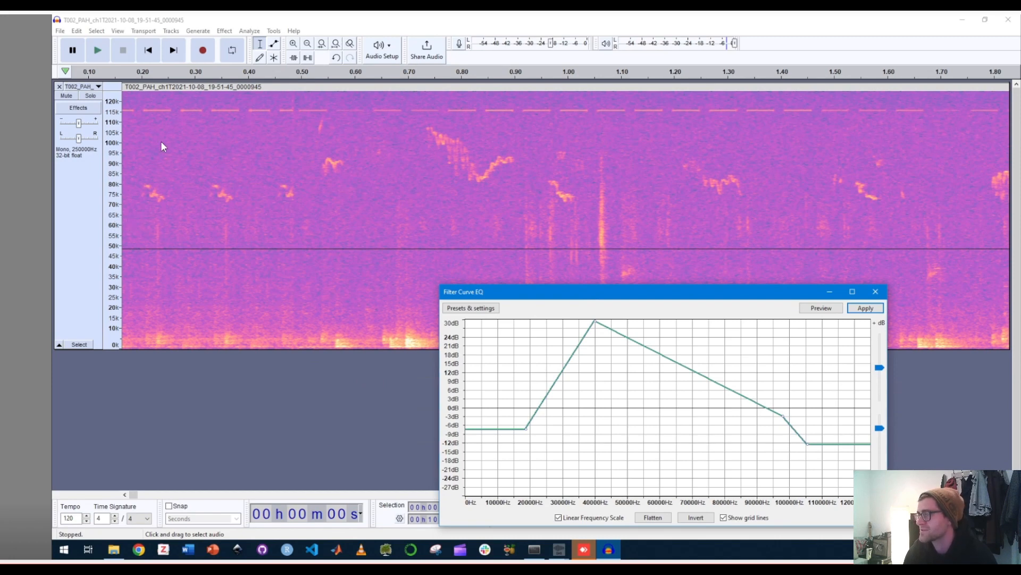
pyautogui.moveTo(595, 290); pyautogui.dragTo(518, 206)
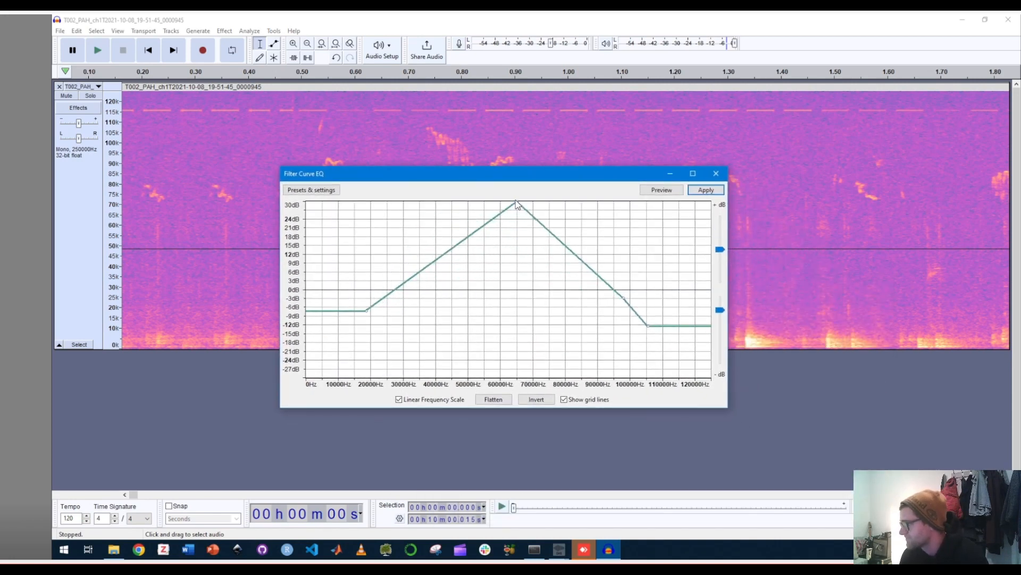
pyautogui.moveTo(366, 310); pyautogui.dragTo(591, 382)
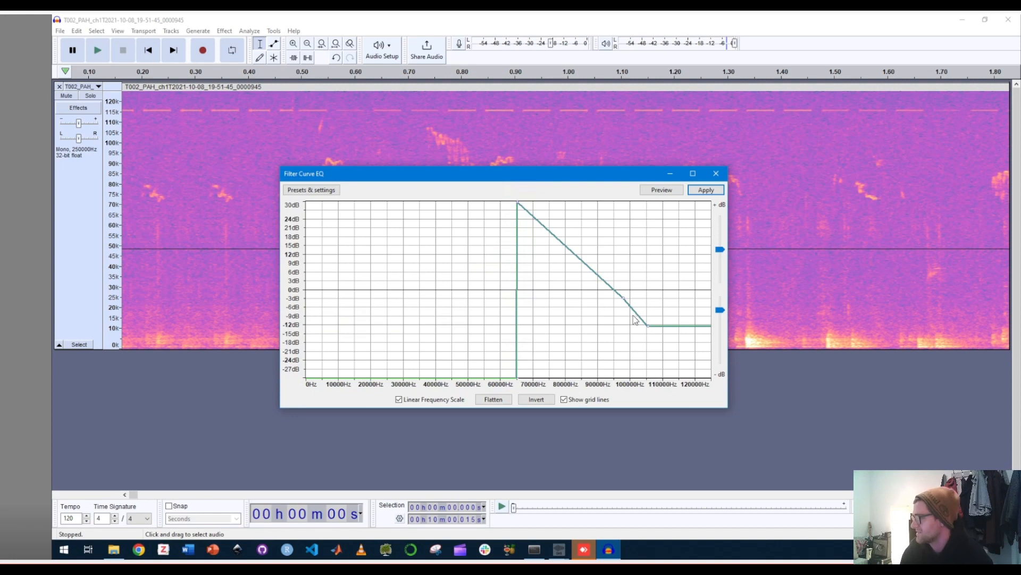
pyautogui.moveTo(624, 301); pyautogui.dragTo(648, 206)
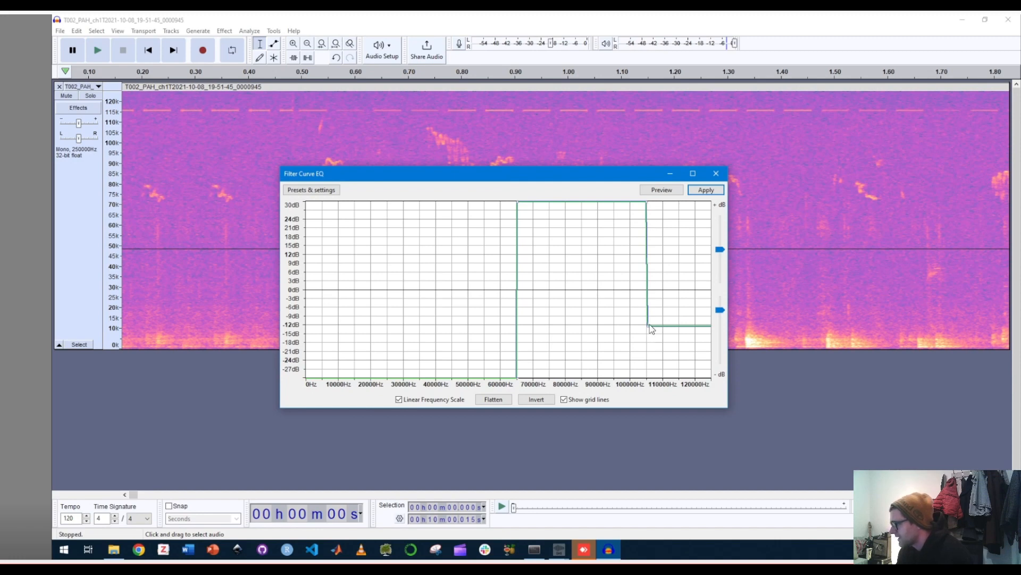
pyautogui.moveTo(650, 327); pyautogui.dragTo(621, 386)
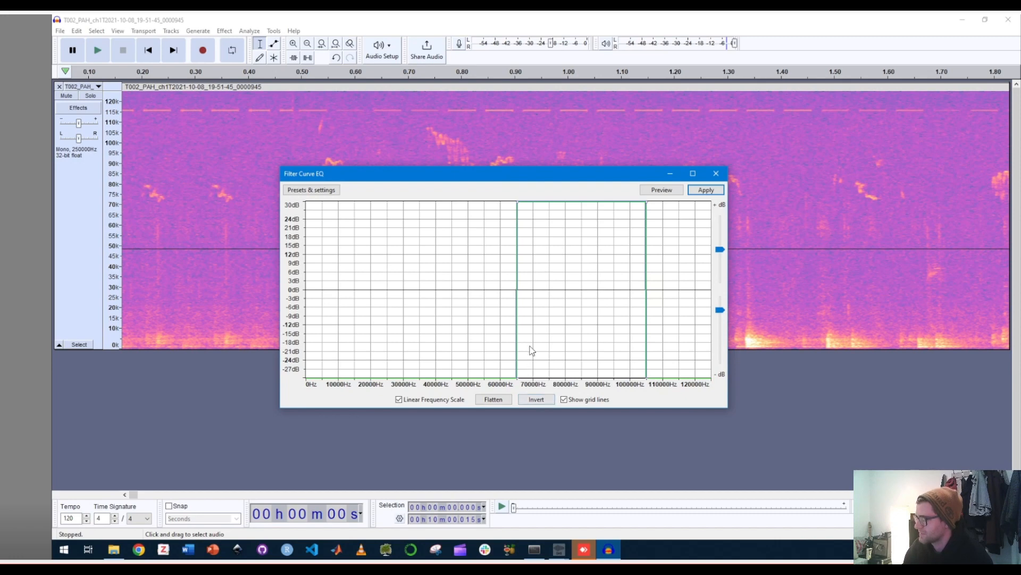
pyautogui.click(706, 190)
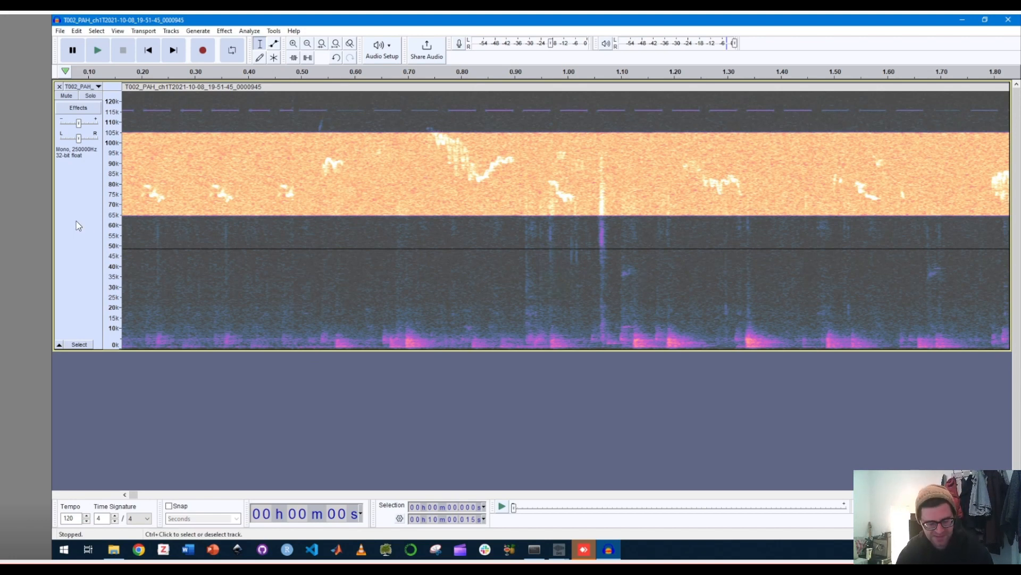
# Undo the filter and reapply Filter Curve EQ with the band's upper edge moved to about 115 kHz.
pyautogui.hotkey('ctrl', 'z')
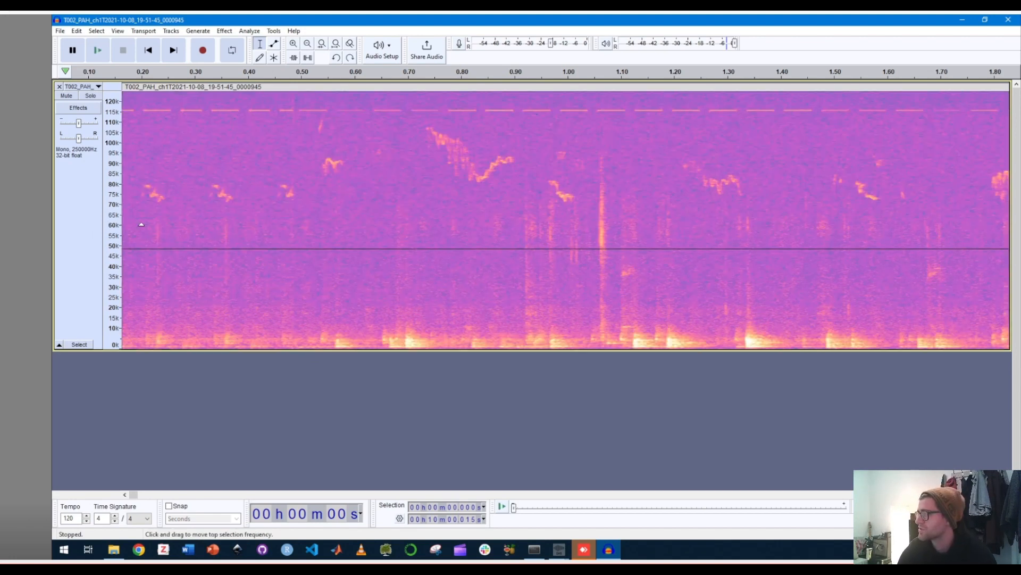
pyautogui.click(224, 31)
pyautogui.moveTo(275, 120)
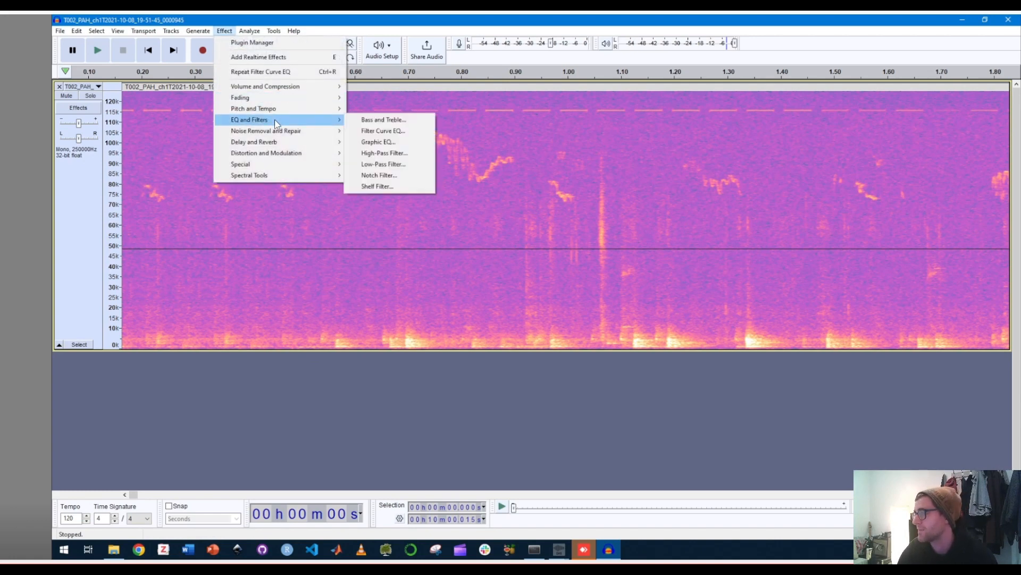
pyautogui.click(403, 131)
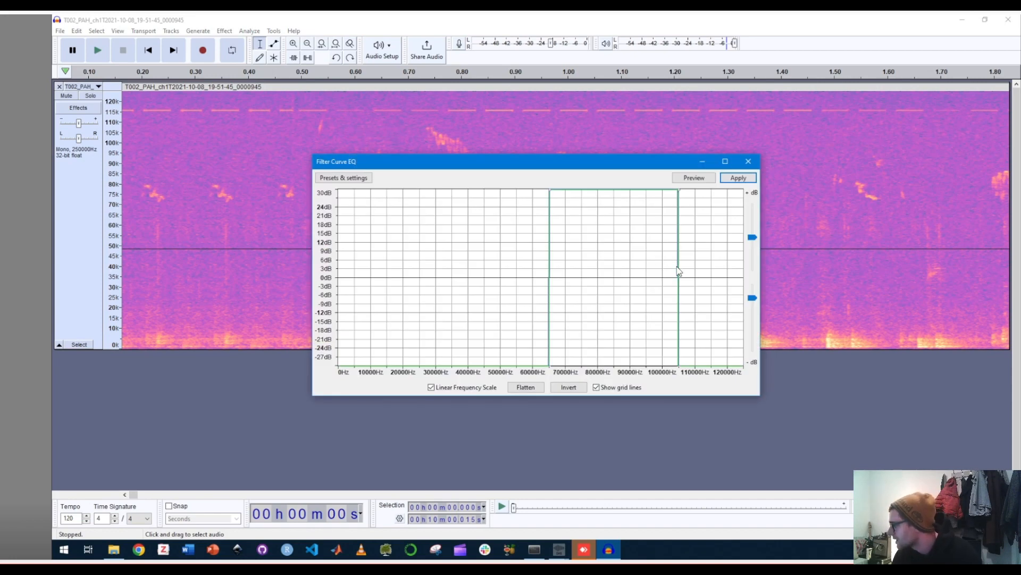
pyautogui.click(678, 191)
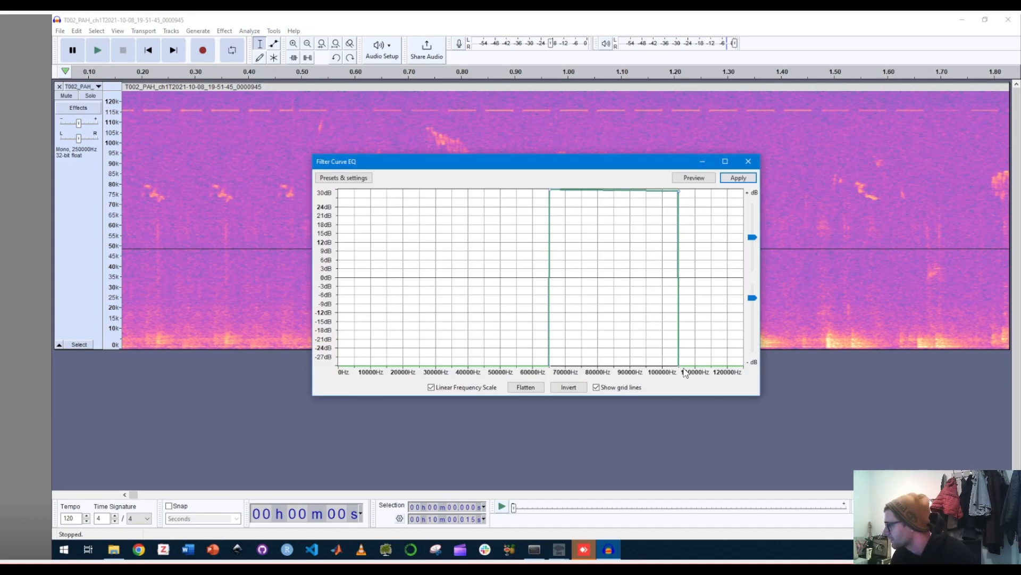
pyautogui.moveTo(680, 367); pyautogui.dragTo(712, 369)
pyautogui.moveTo(679, 190); pyautogui.dragTo(710, 189)
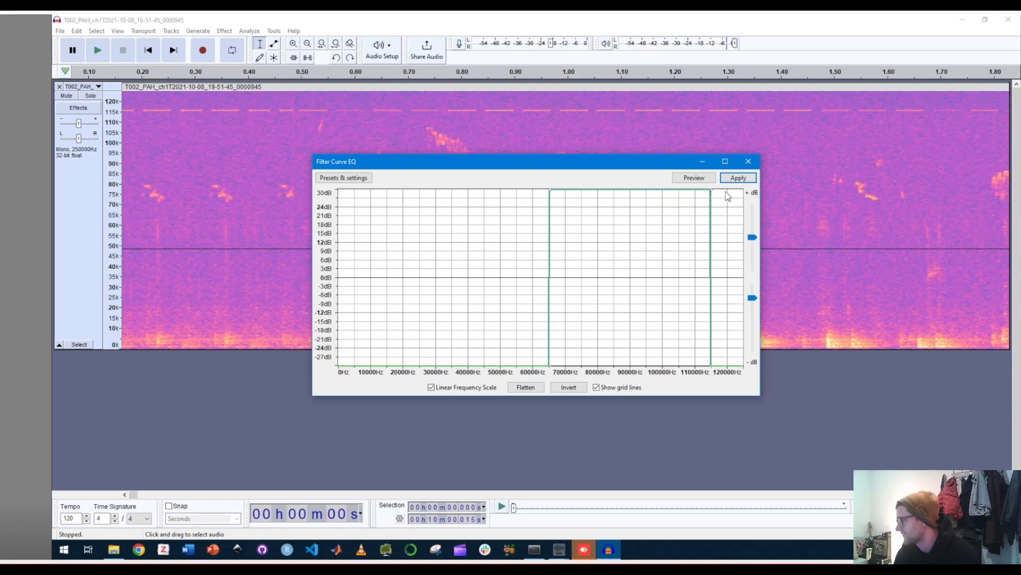
pyautogui.click(738, 179)
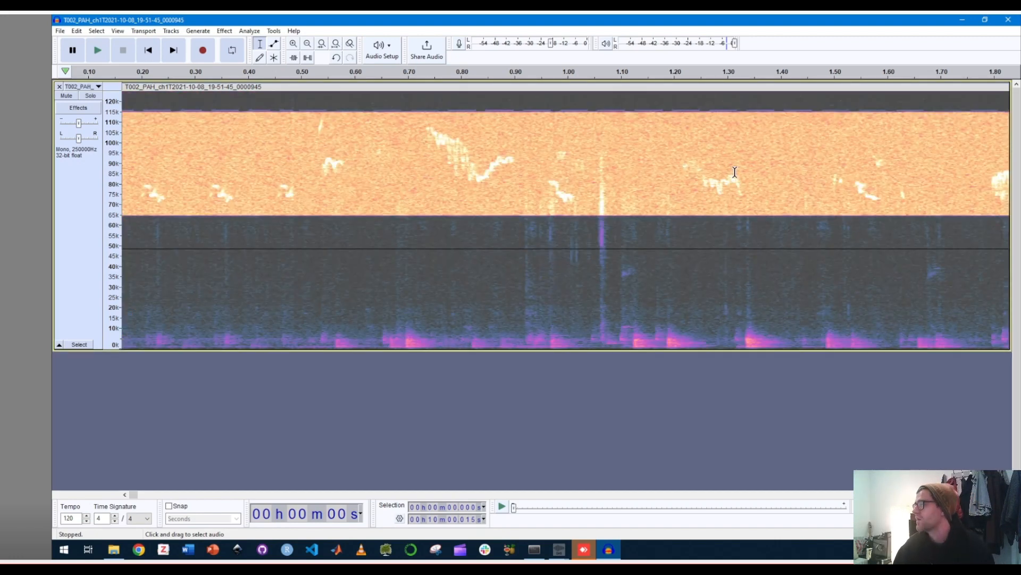
# Select the filtered call from about 0.73 to 0.90 s and play it at the slowed speed.
pyautogui.click(479, 191)
pyautogui.click(497, 179)
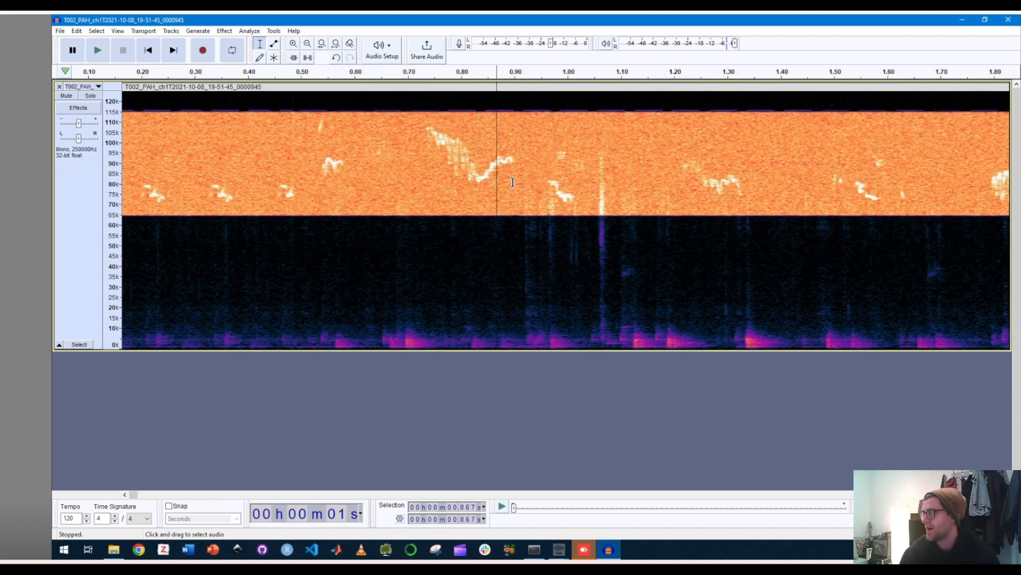
pyautogui.moveTo(515, 183); pyautogui.dragTo(423, 181)
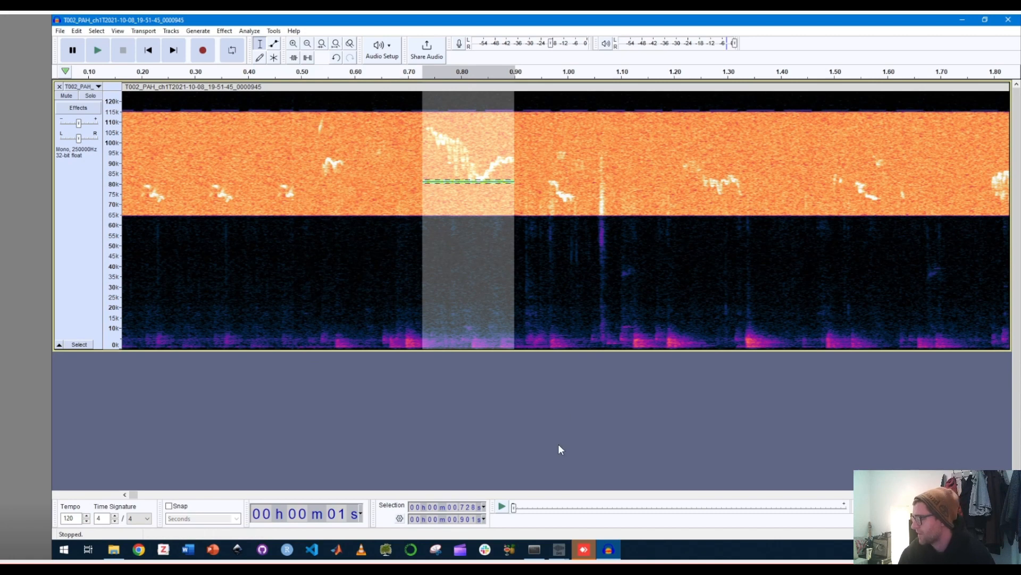
pyautogui.click(503, 508)
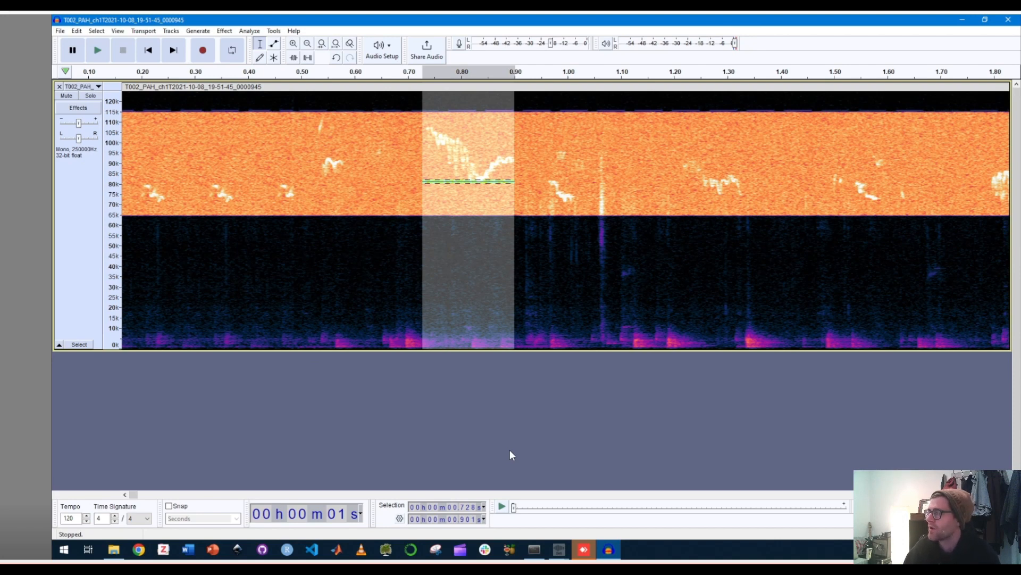
# Select the filtered calls from the start of the recording to about 0.91 s and play them at the slowed speed.
pyautogui.click(392, 280)
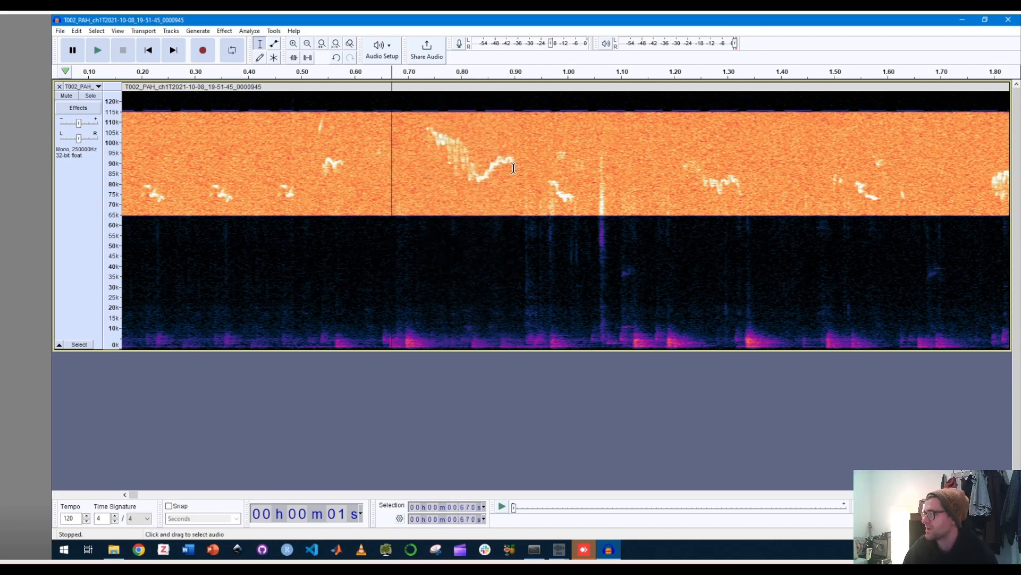
pyautogui.moveTo(514, 168); pyautogui.dragTo(124, 243)
pyautogui.click(292, 193)
pyautogui.click(213, 139)
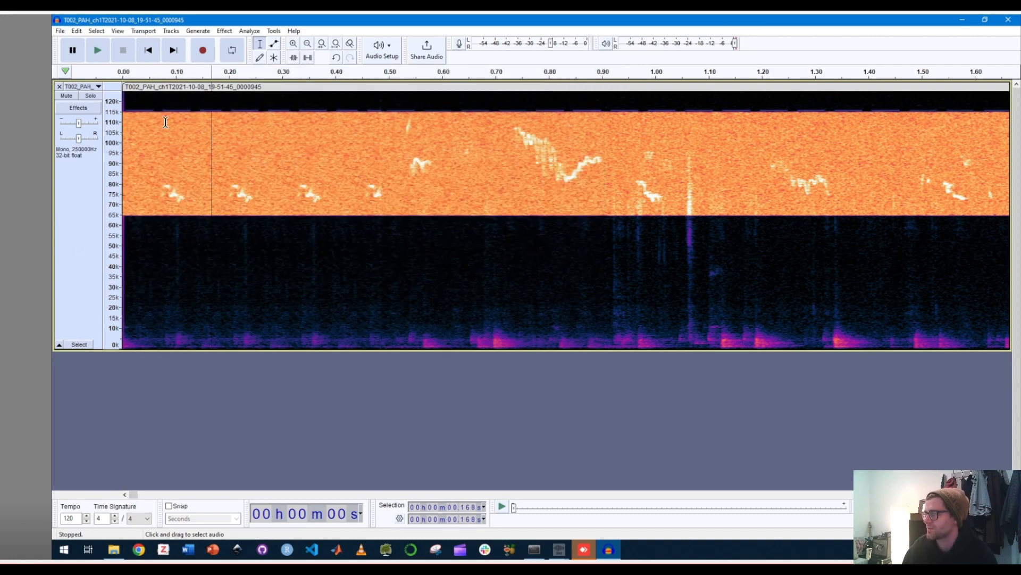
pyautogui.moveTo(605, 158); pyautogui.dragTo(122, 211)
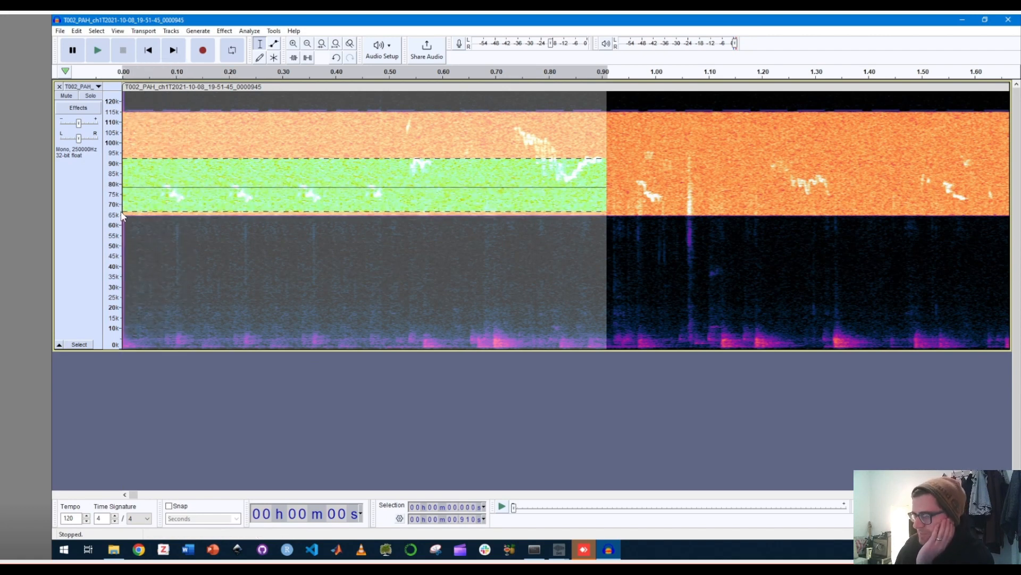
pyautogui.click(503, 508)
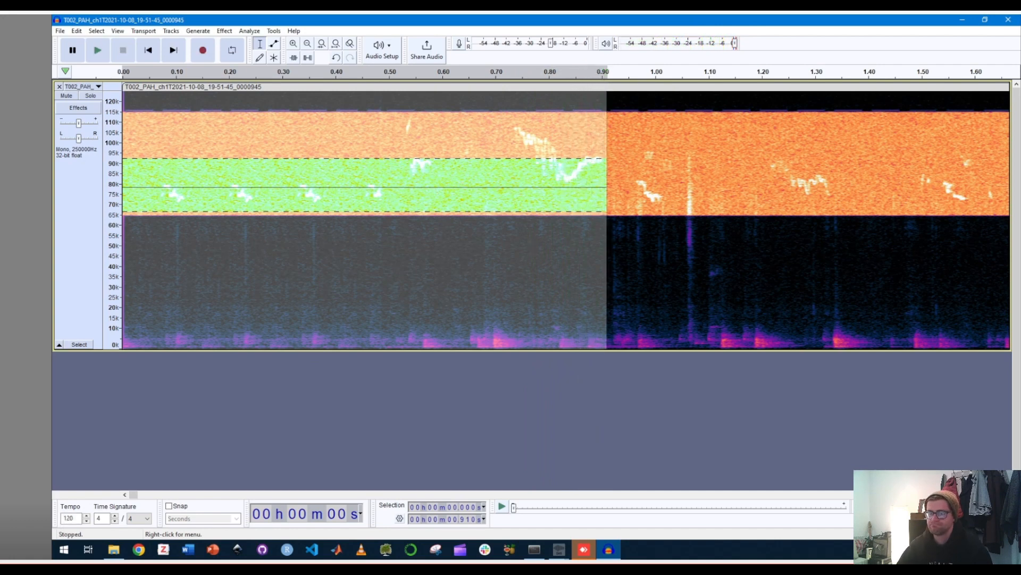
pyautogui.click(433, 240)
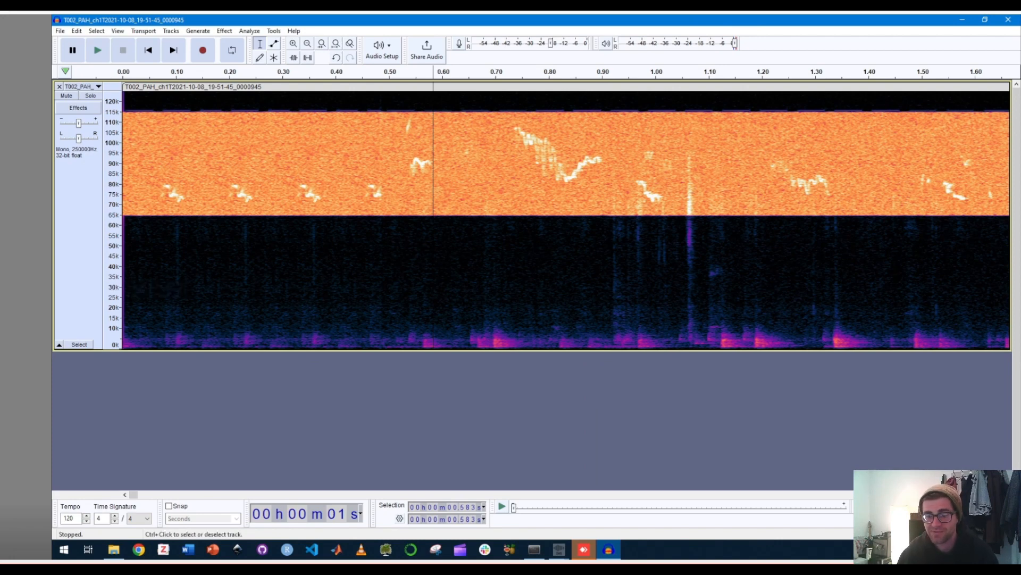
pyautogui.click(559, 549)
pyautogui.click(591, 511)
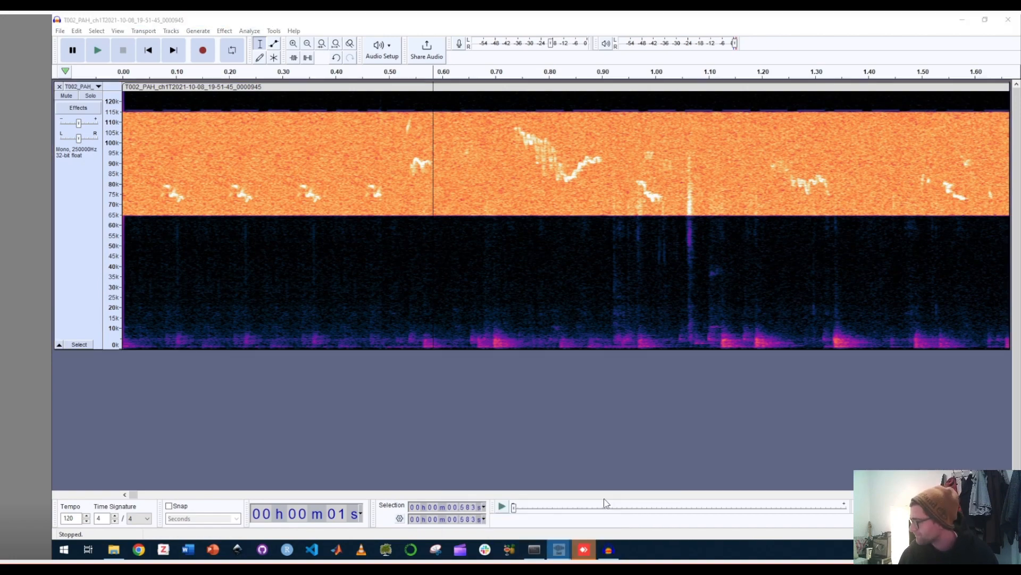
pyautogui.click(964, 20)
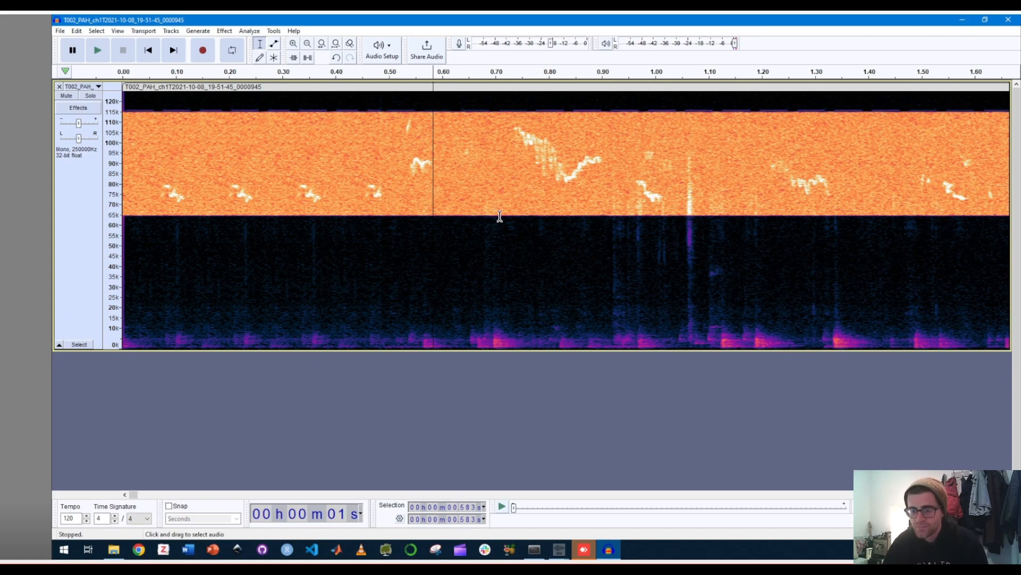
pyautogui.moveTo(608, 549)
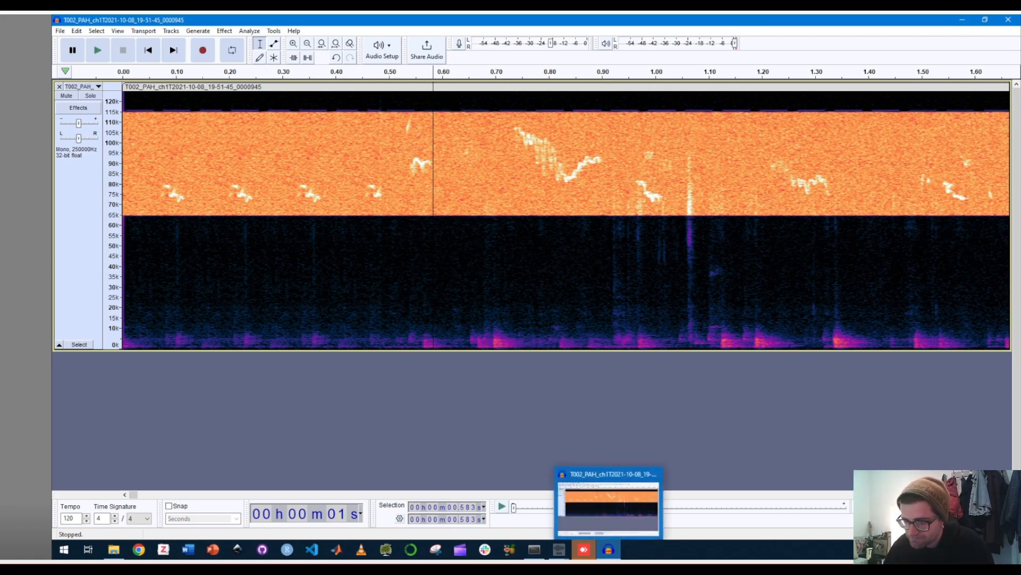